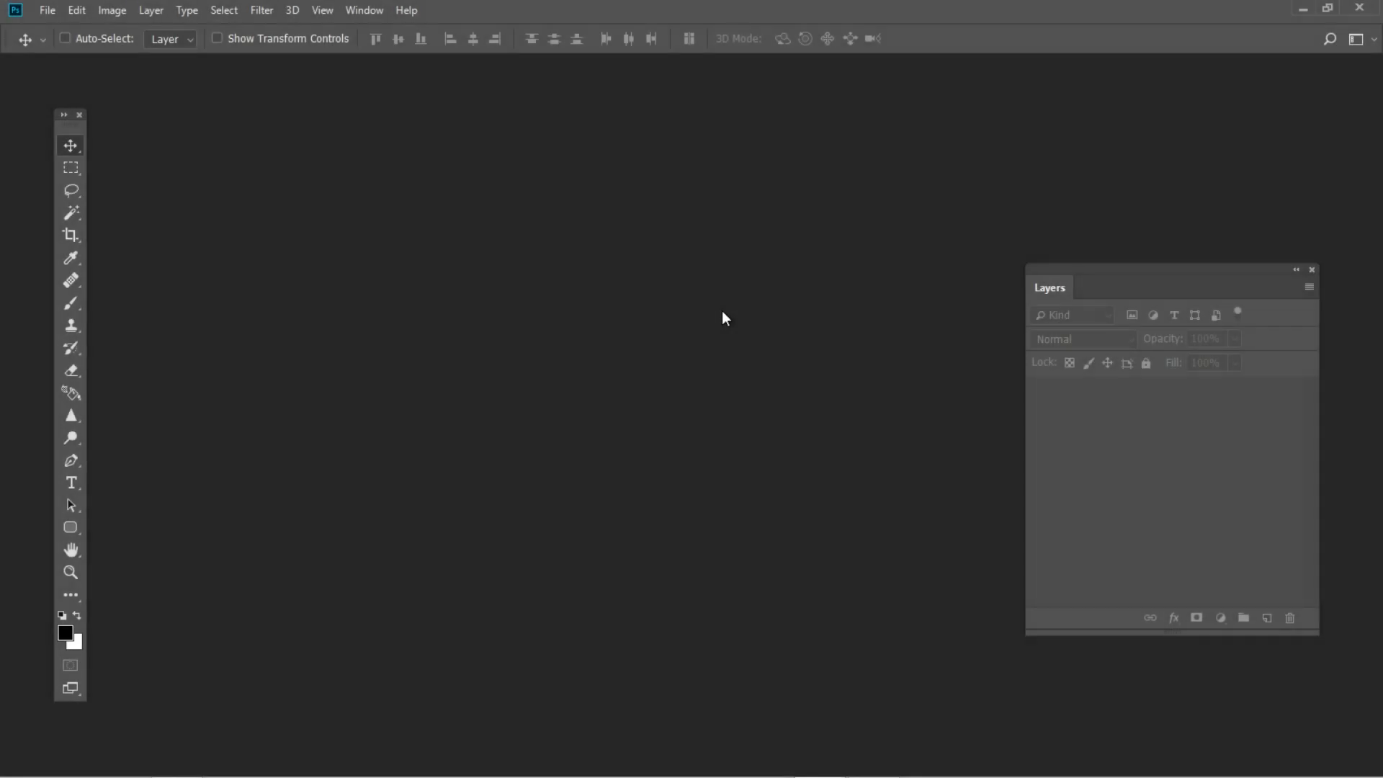
- Bring up the New Document dialog for a 1000 × 1000 px, 300 ppi canvas
key("ctrl+n")
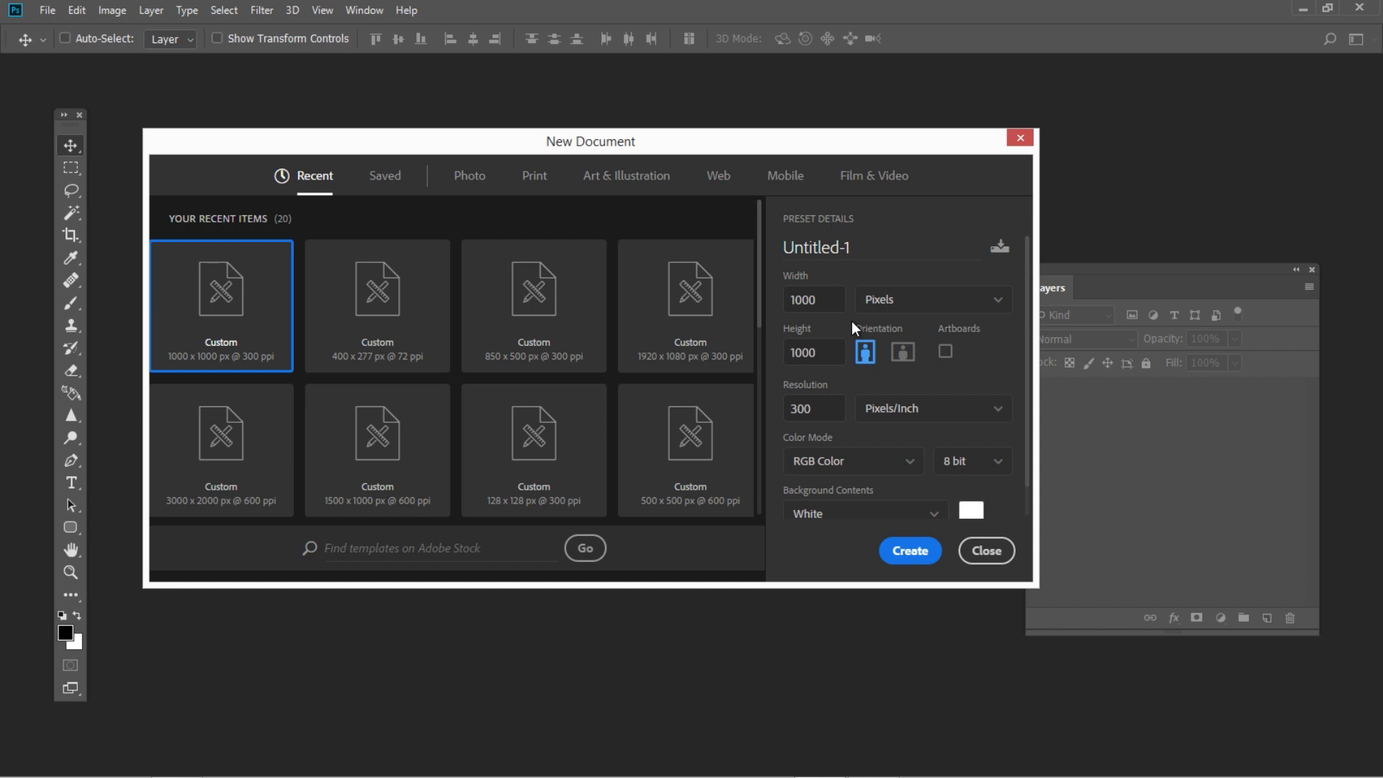
- Create the canvas and add a black rounded rectangle exactly 30 px wide by 720 px tall
left_click(911, 552)
key("u")
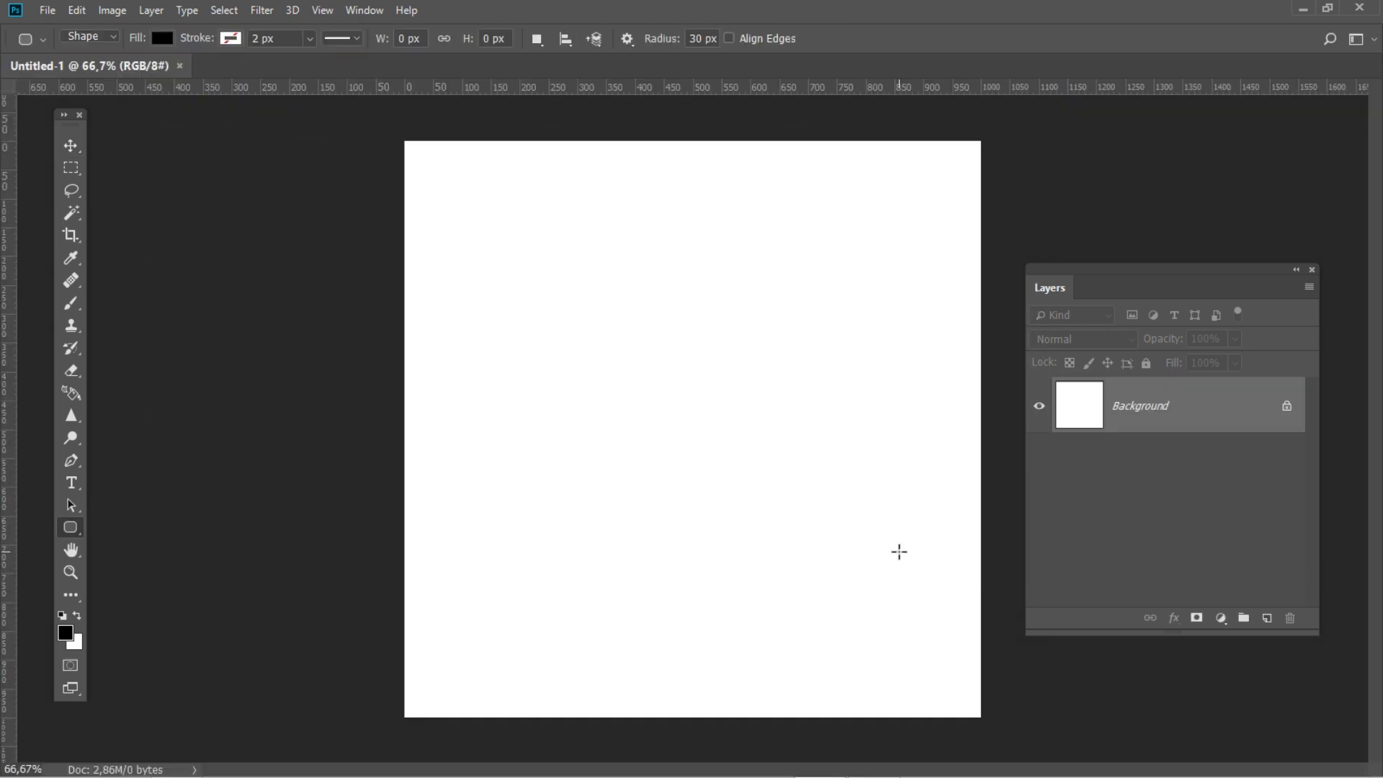
right_click(82, 540)
left_click(140, 545)
left_click(606, 447)
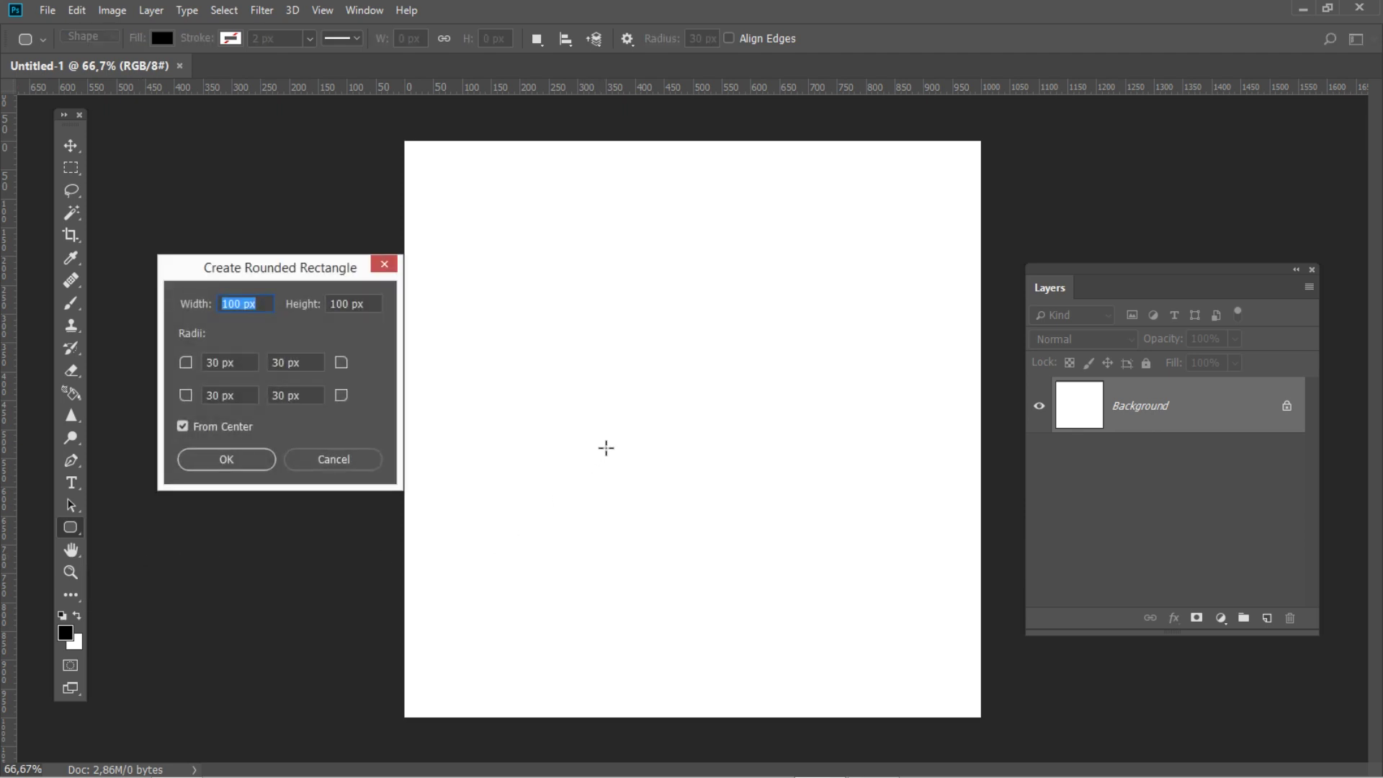
type("30")
key("Tab")
type("72")
left_click(222, 461)
- Move the tall bar to the horizontal centre of the canvas
left_click(70, 145)
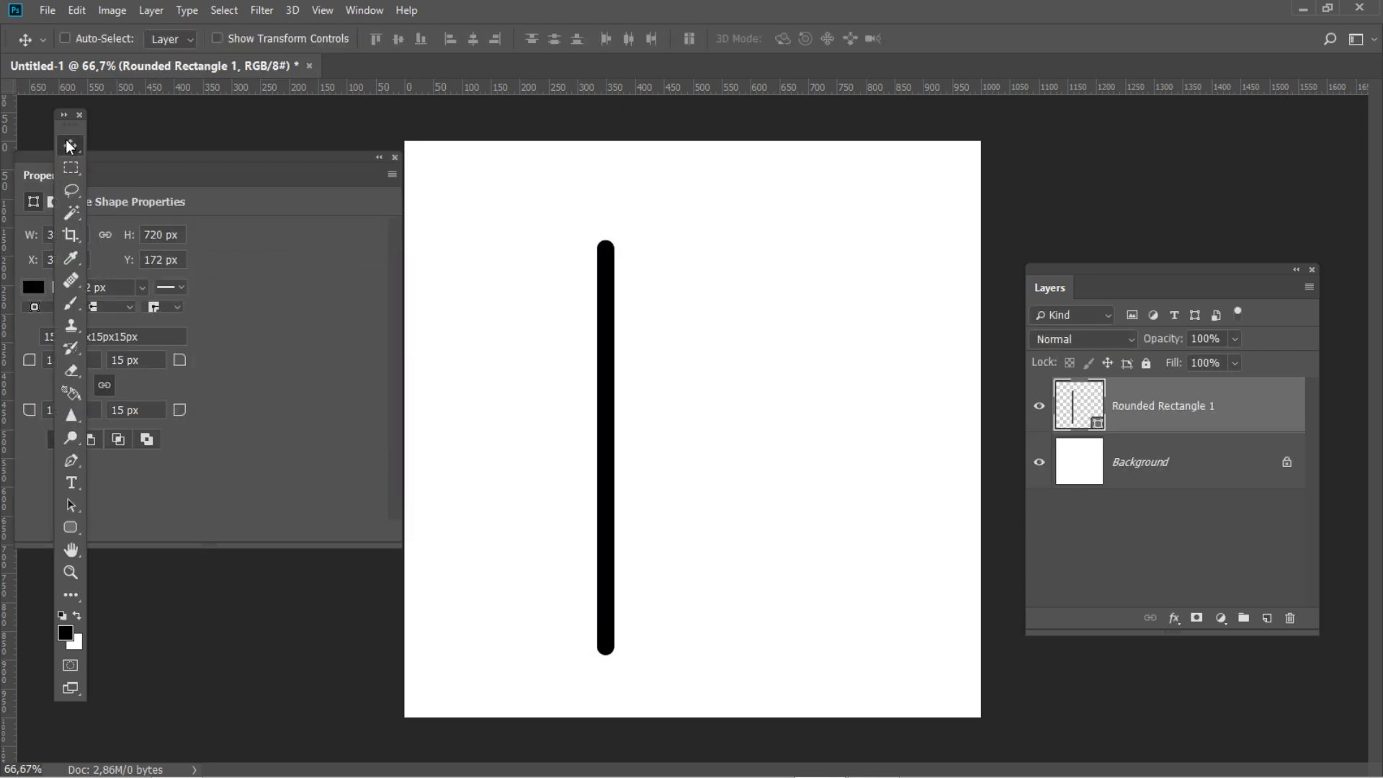
left_click(395, 156)
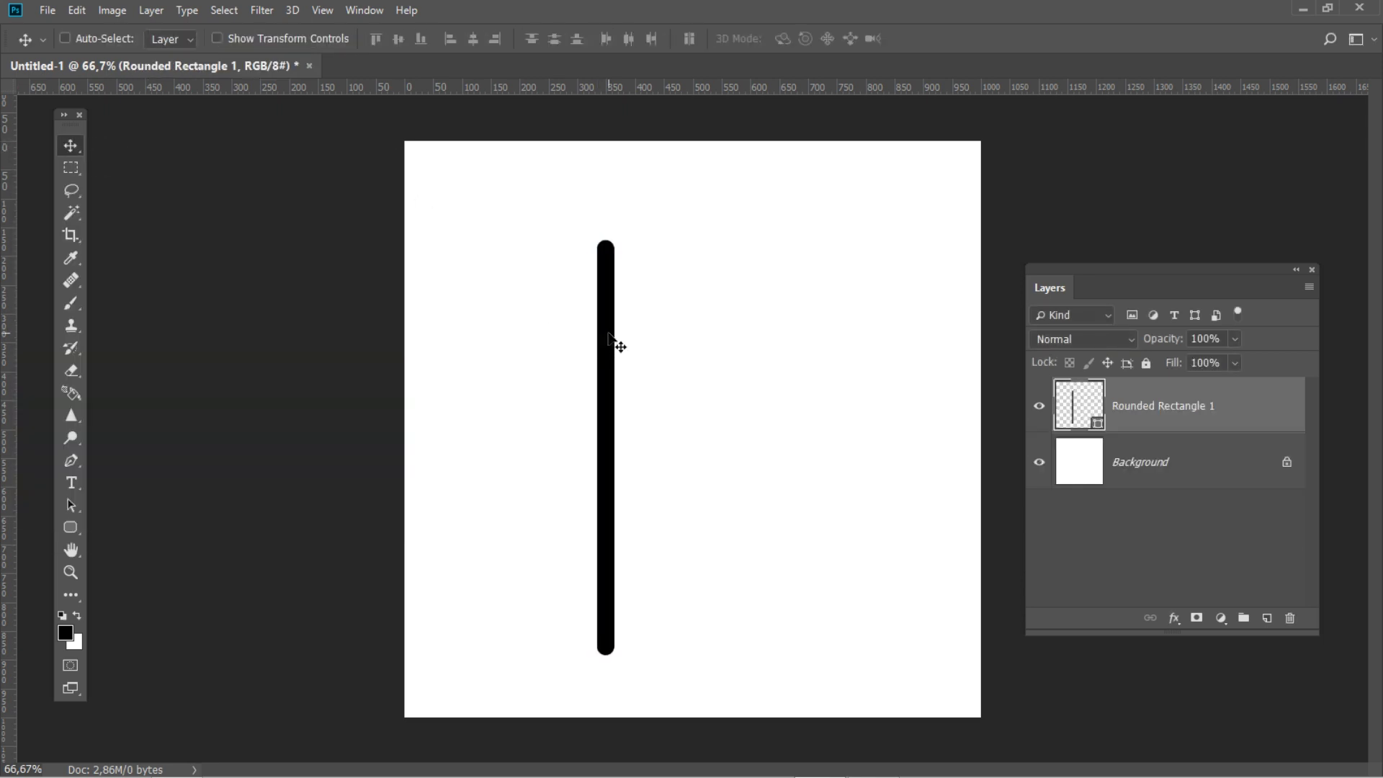
mouse_move(607, 335)
left_mouse_down()
mouse_move(698, 368)
mouse_move(700, 349)
left_mouse_up()
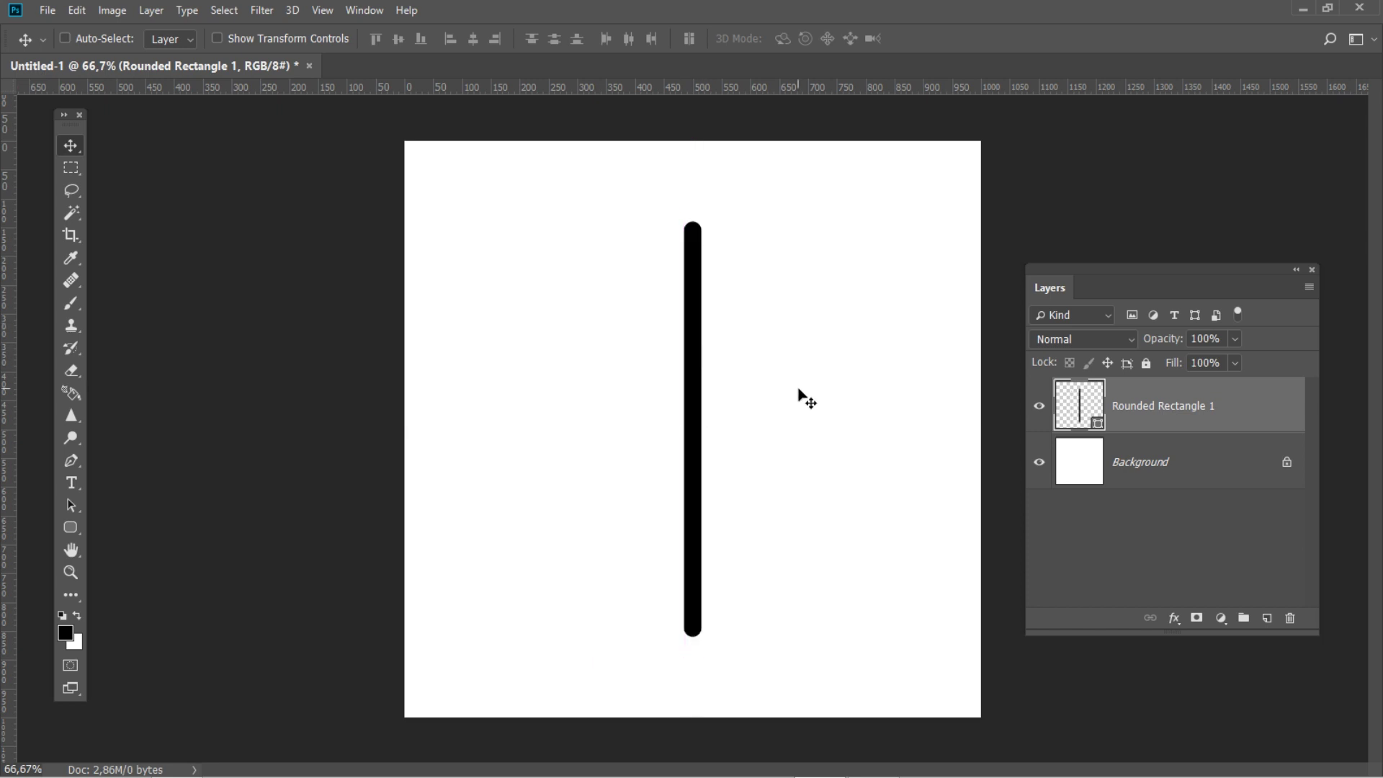
- Duplicate the bar layer and shrink the copy to 20% height
right_click(1227, 395)
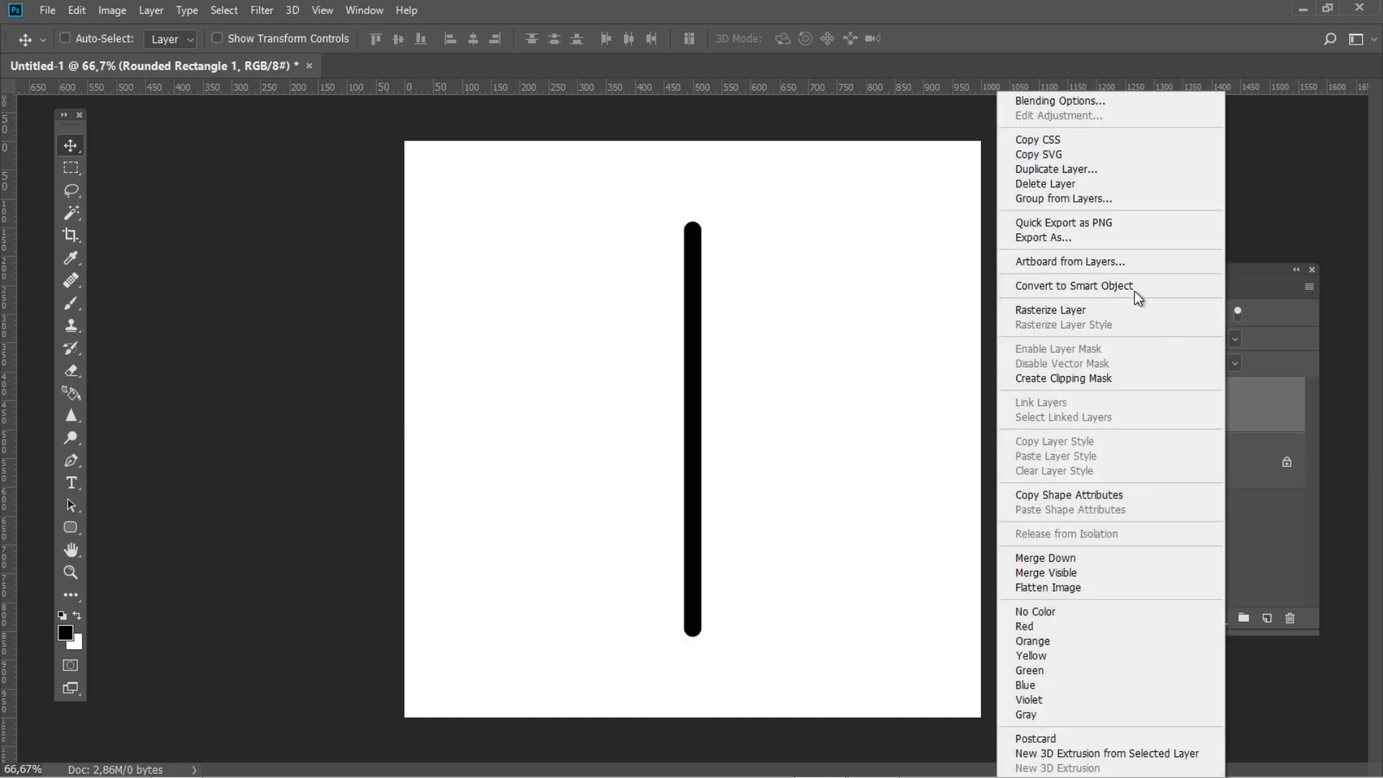
left_click(1070, 169)
key("Return")
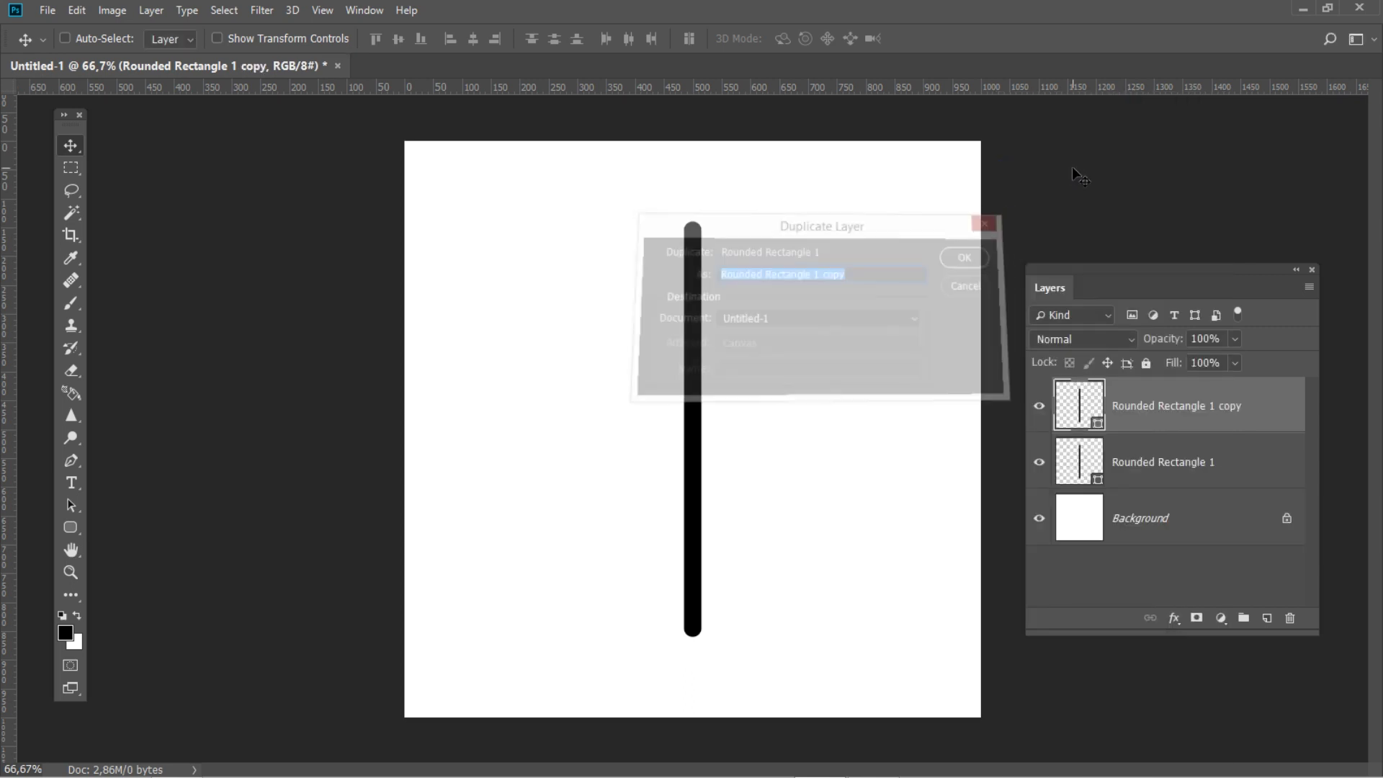
key("ctrl+t")
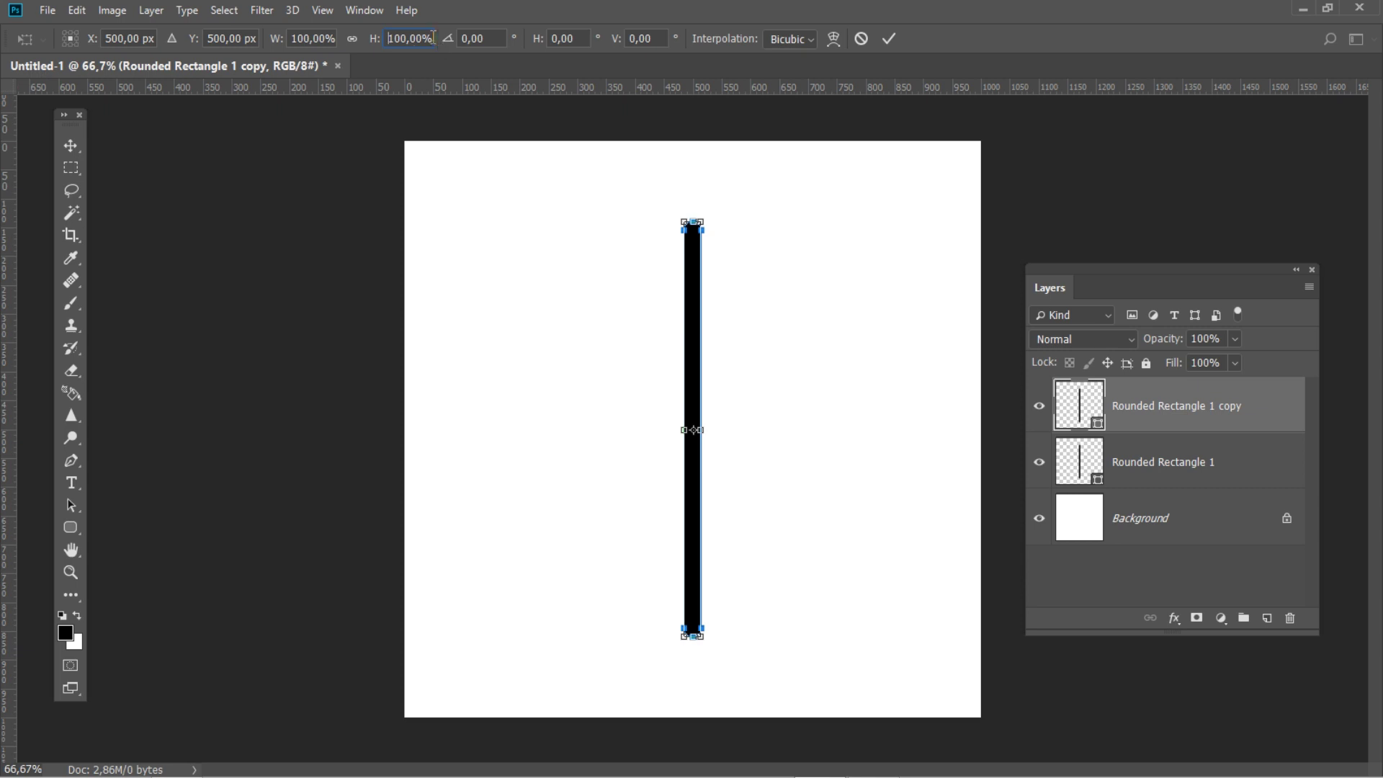
left_click(371, 40)
type("20")
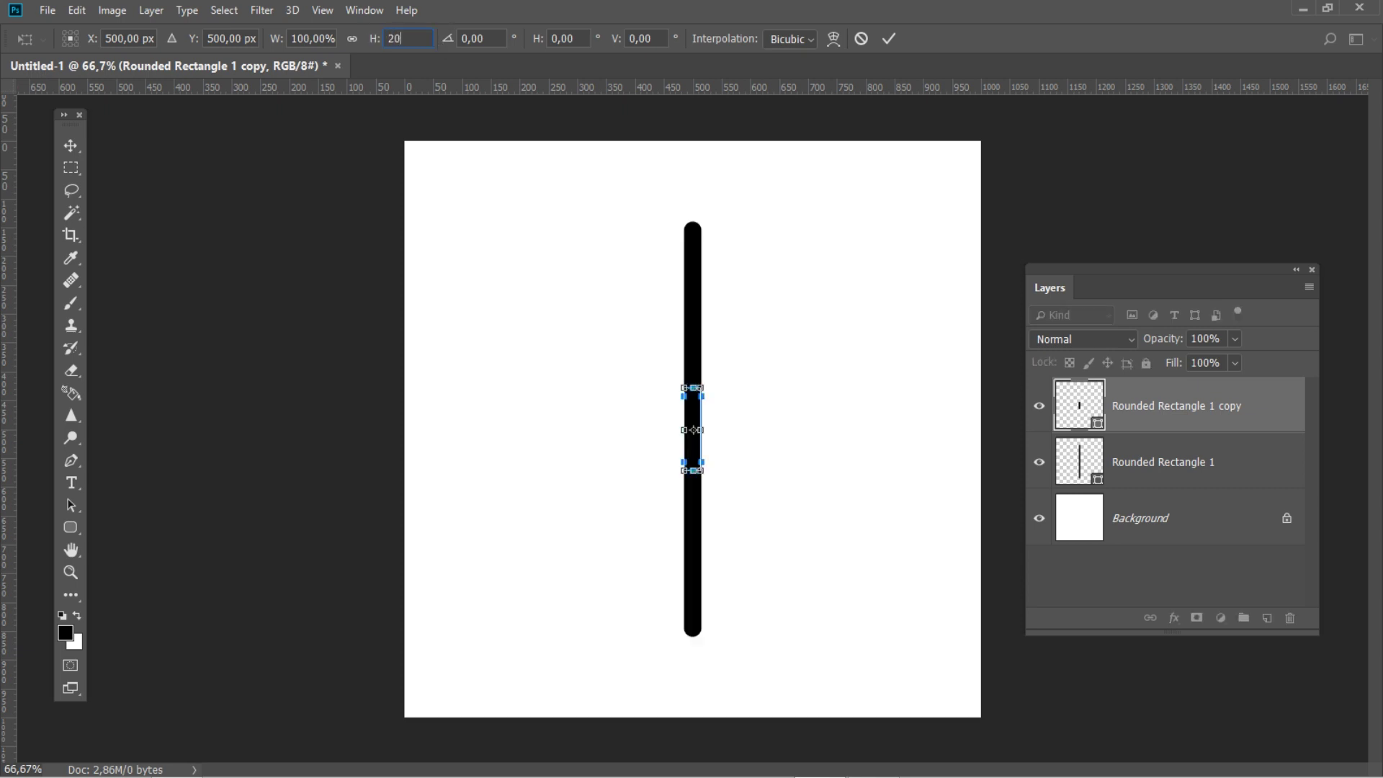
key("Return")
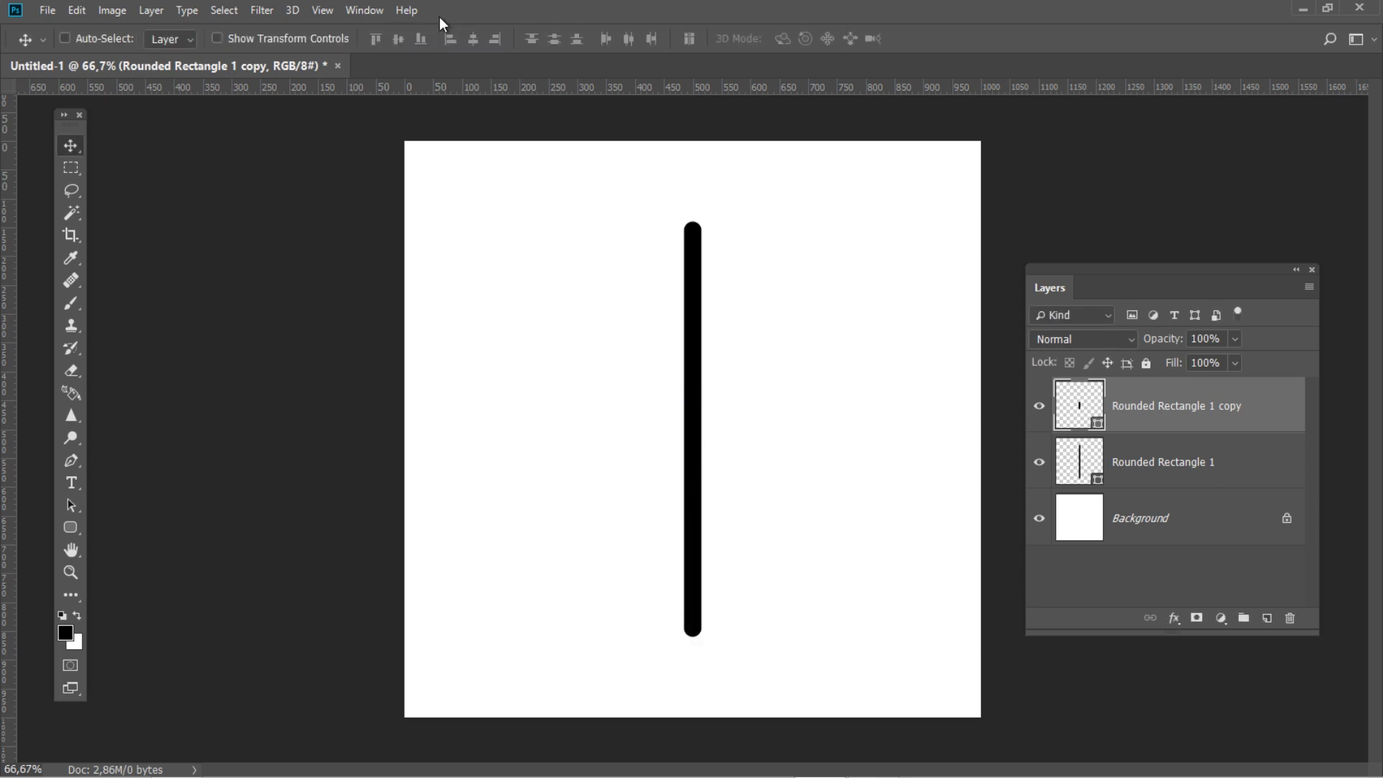
- Rotate the short stroke 45° and place it as a branch at the bar's top
key("ctrl+t")
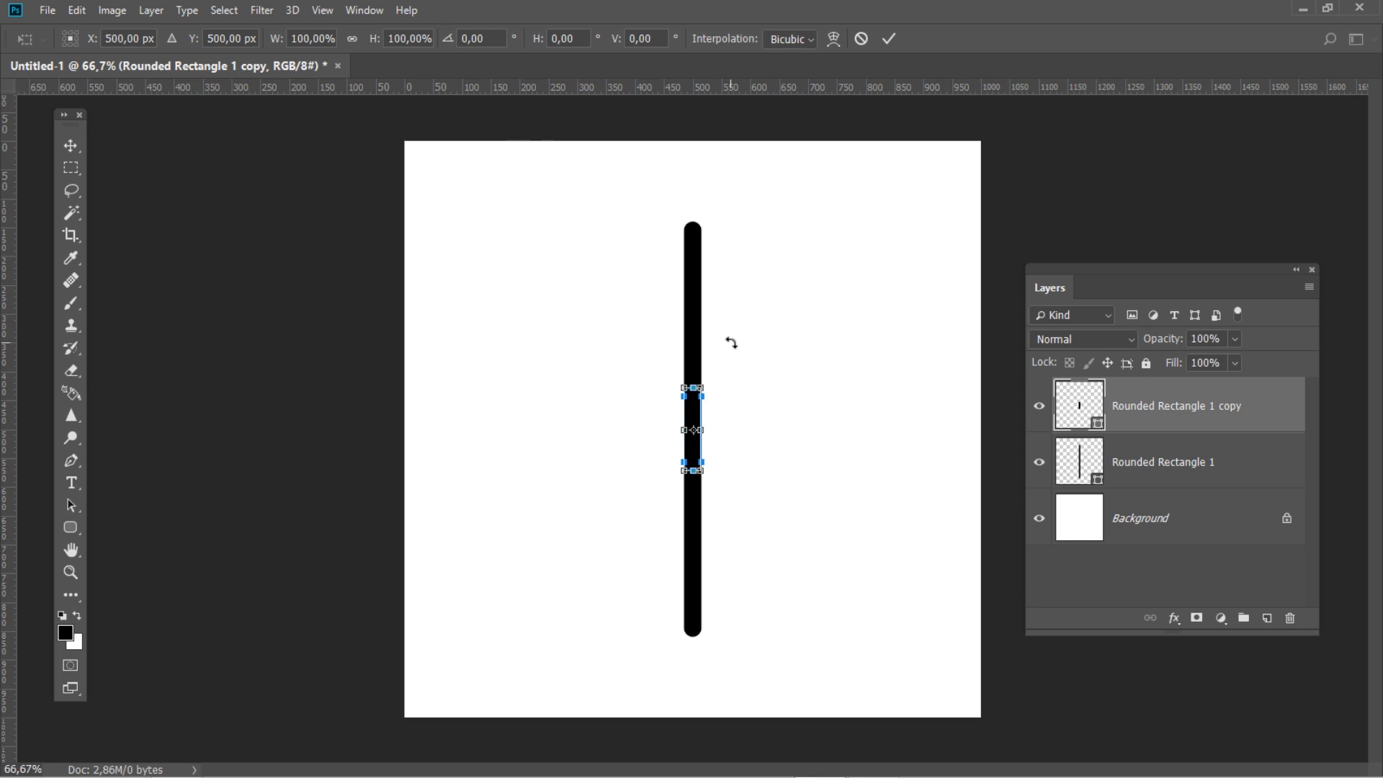
left_click_drag(741, 312, 797, 374)
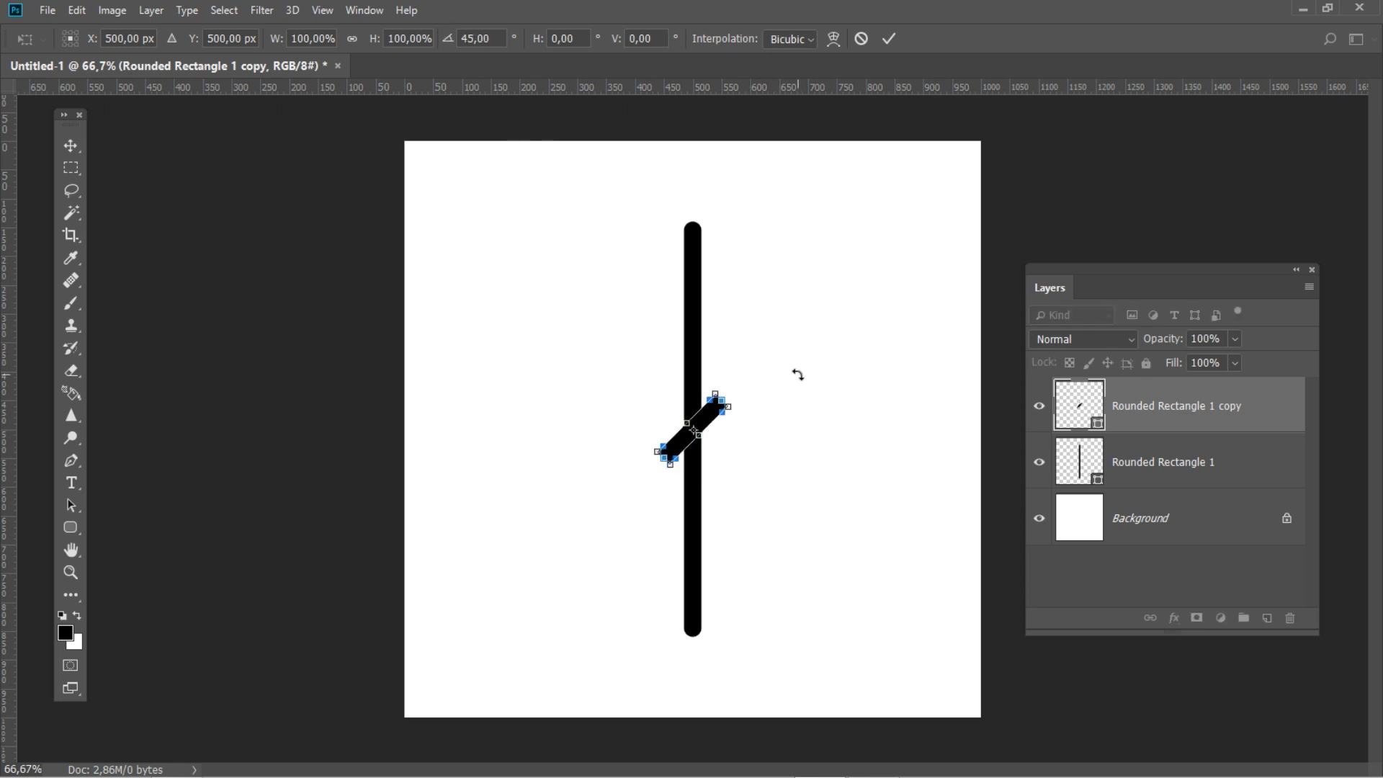
key("Return")
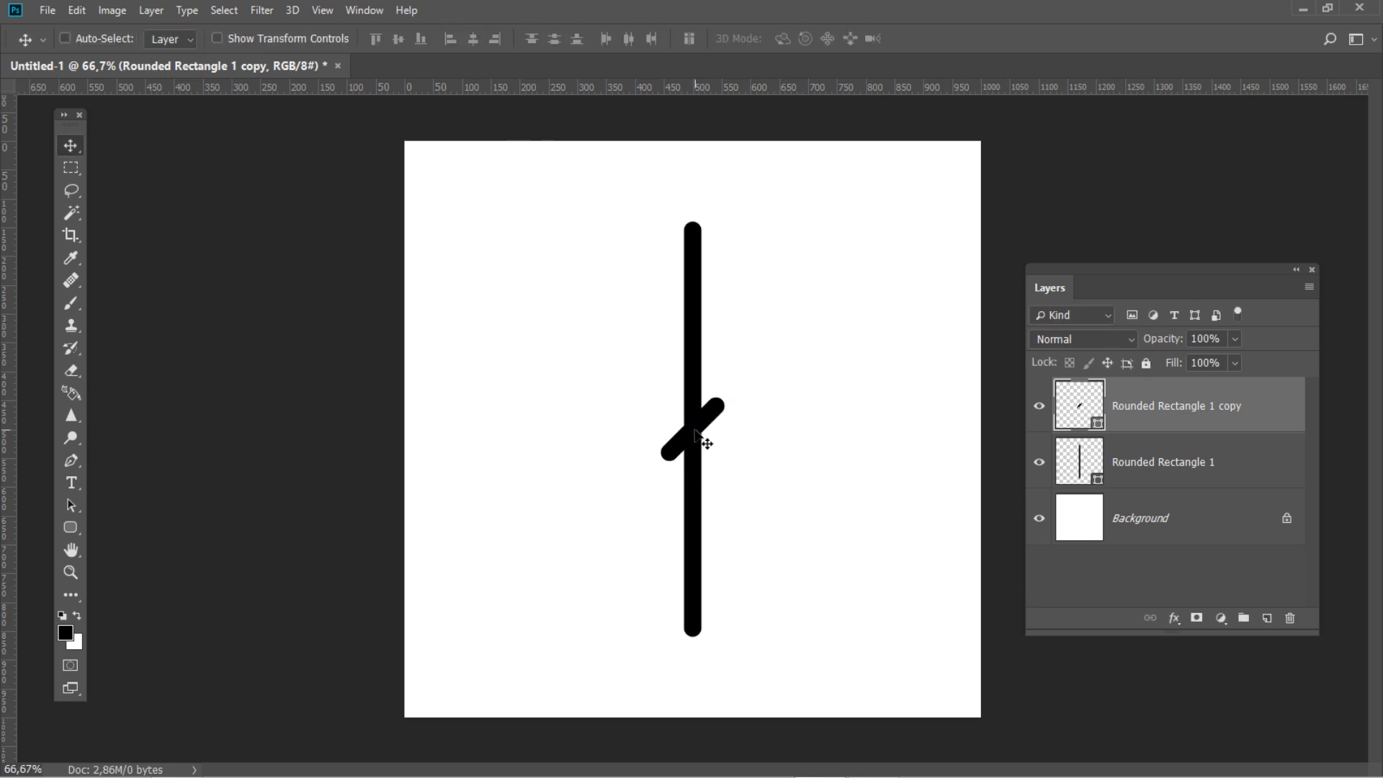
mouse_move(695, 432)
left_mouse_down()
mouse_move(693, 257)
mouse_move(711, 253)
left_mouse_up()
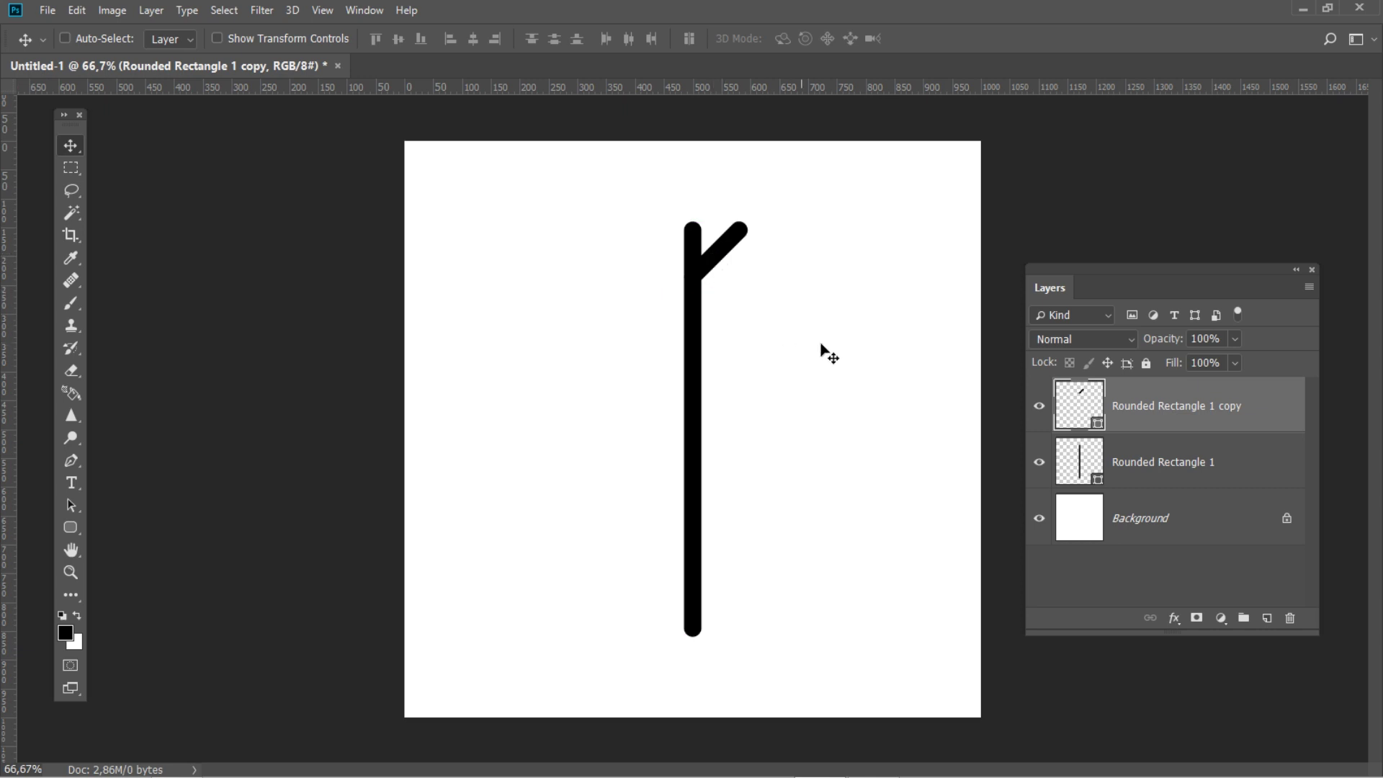
- Duplicate the diagonal stroke, flip it horizontally and move it left to form a Y
right_click(1250, 398)
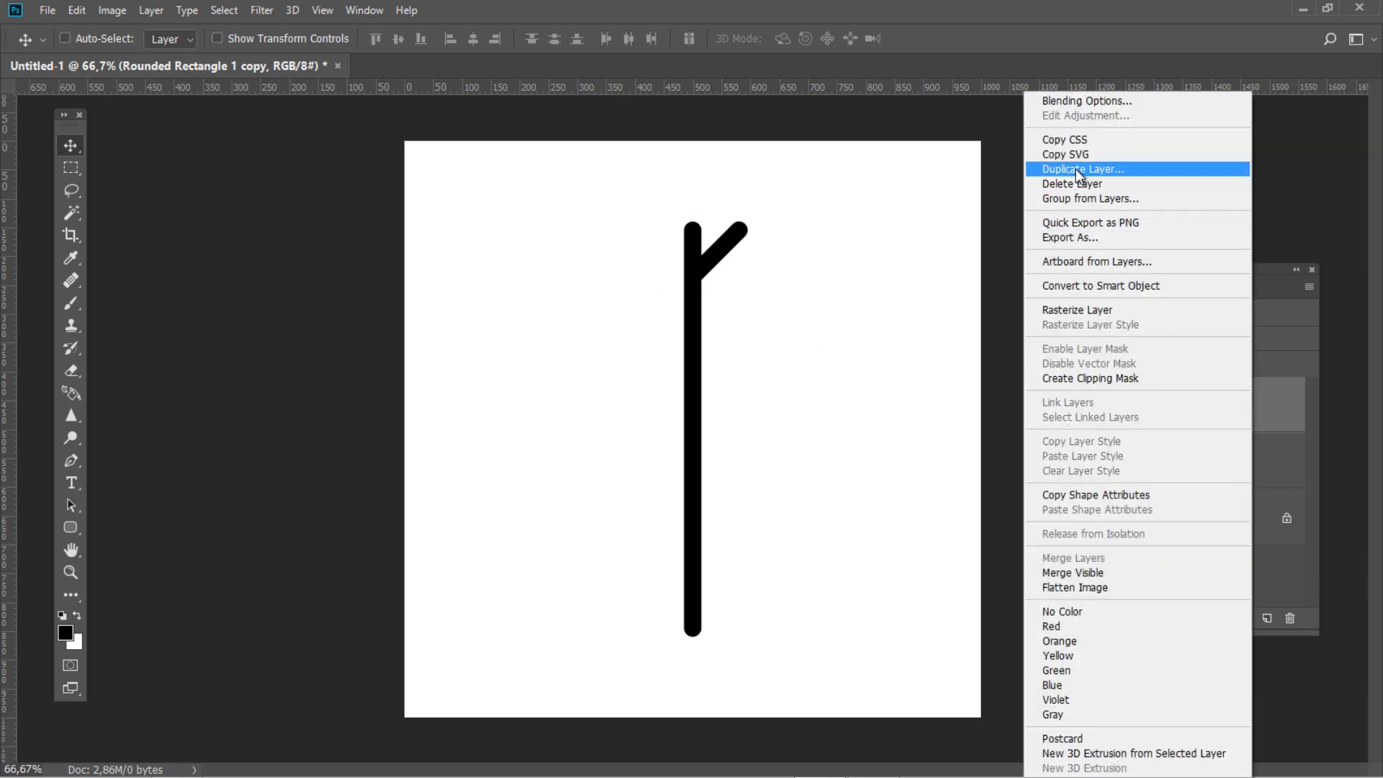
left_click(1075, 168)
key("Return")
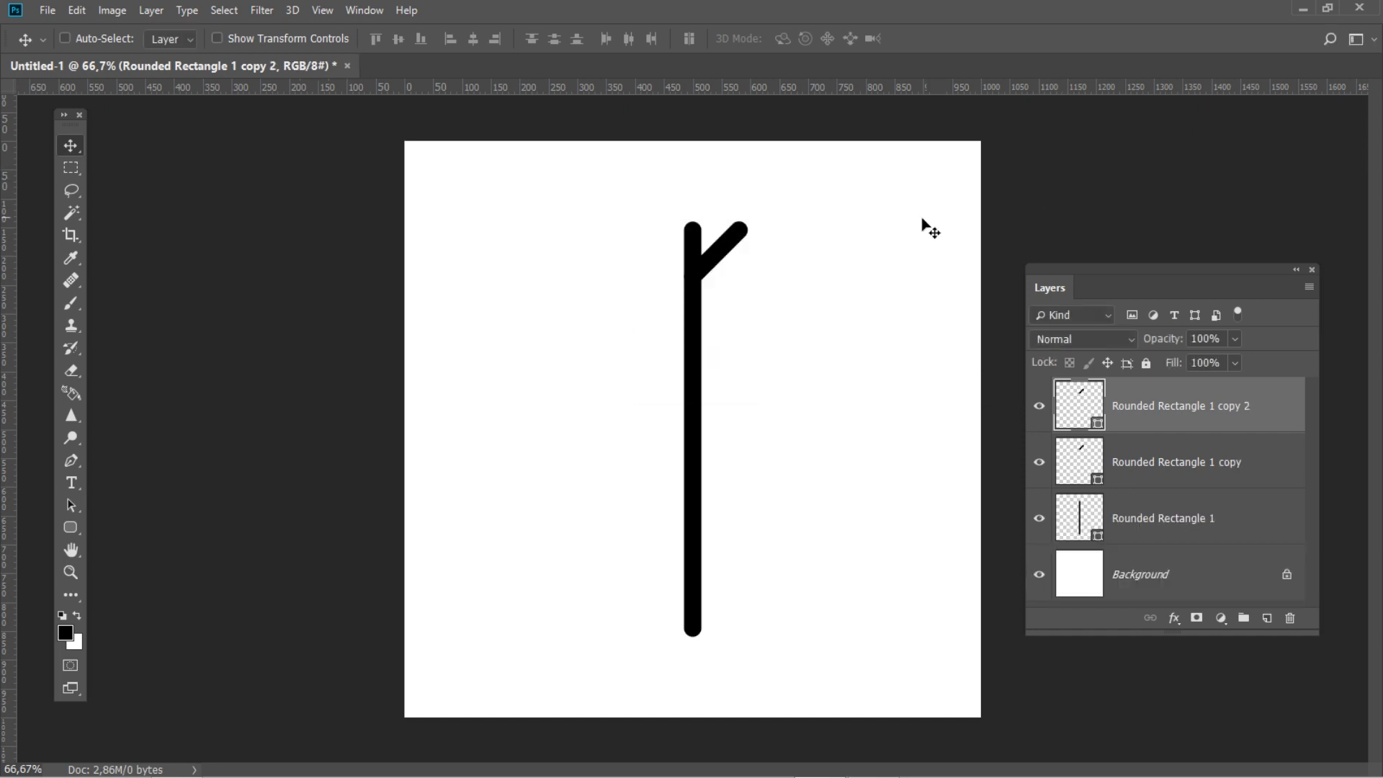
left_click(90, 11)
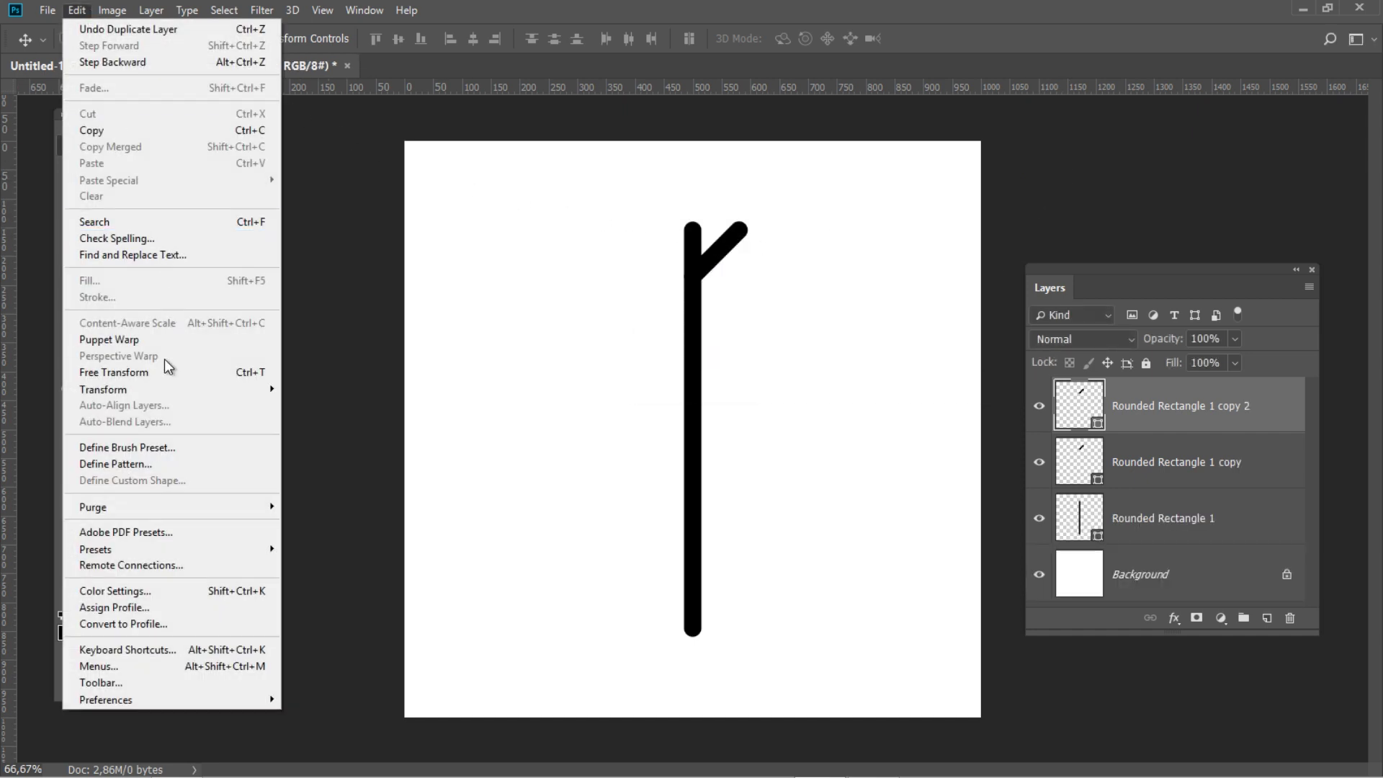
mouse_move(105, 389)
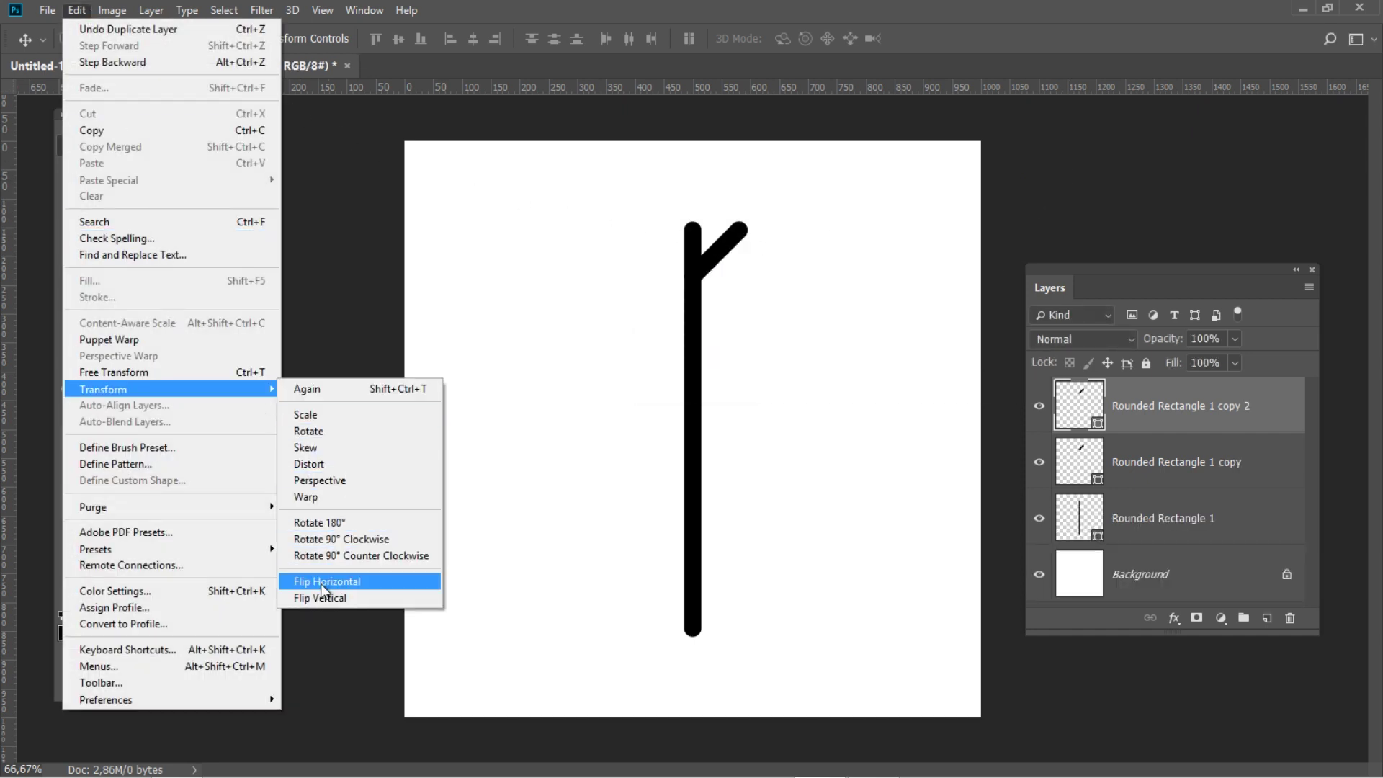
left_click(321, 583)
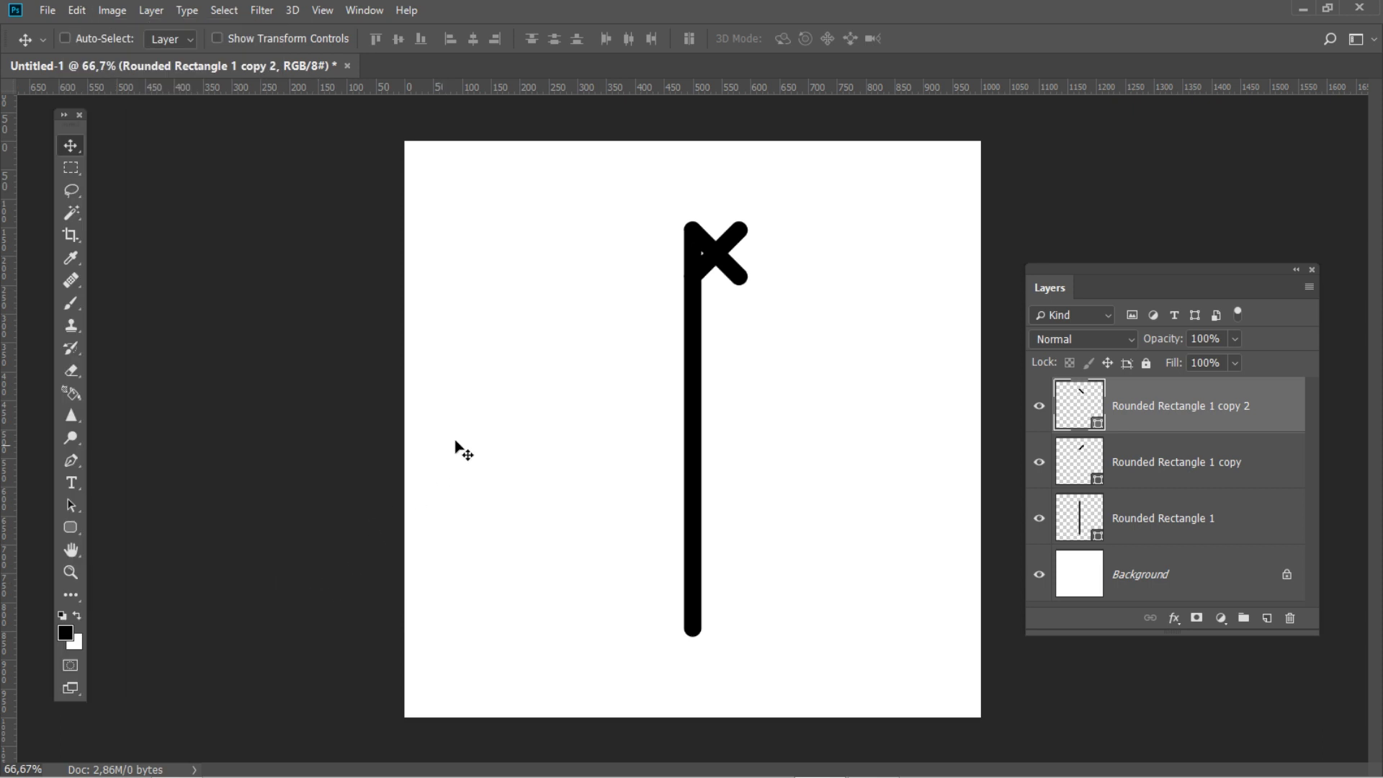
mouse_move(754, 272)
left_mouse_down()
mouse_move(706, 269)
mouse_move(717, 275)
left_mouse_up()
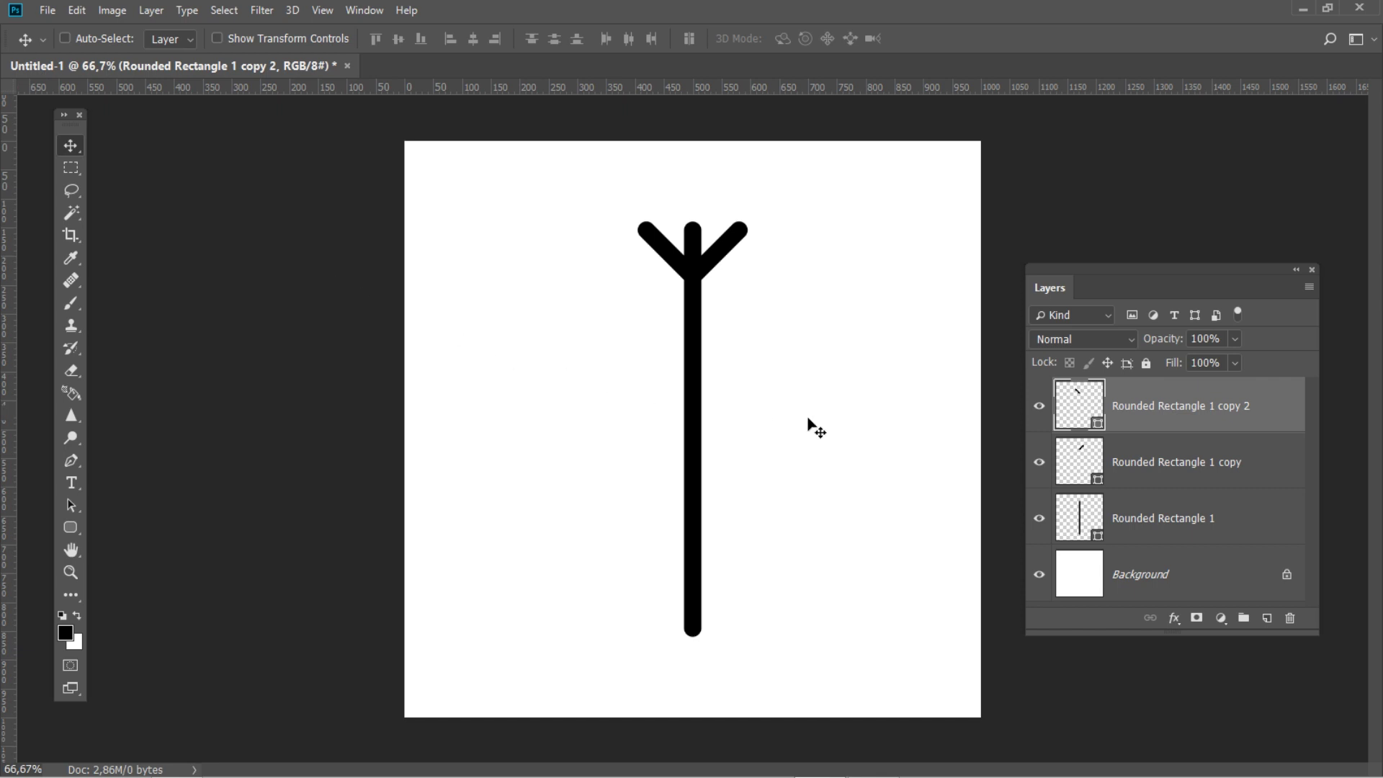
- Merge the two diagonal strokes into one shape layer
left_click(1266, 459, "shift")
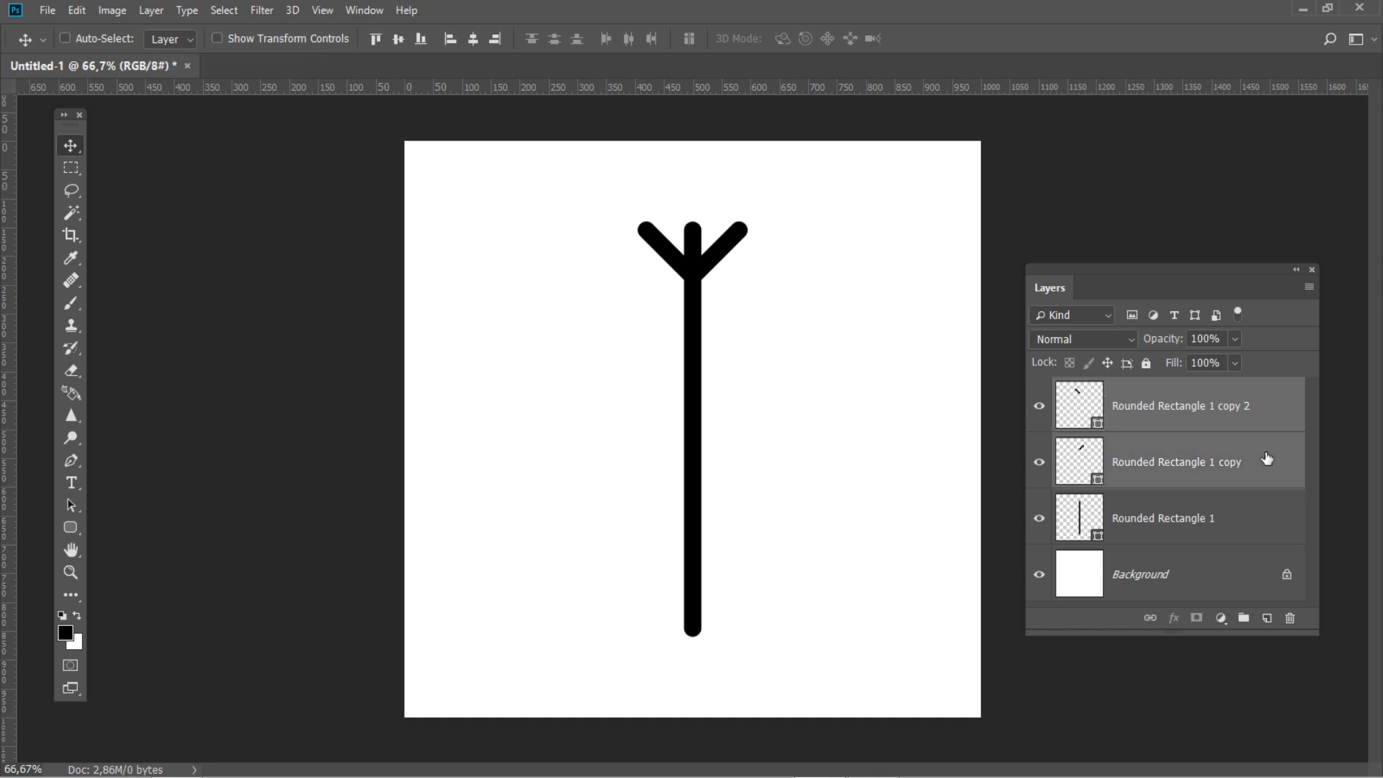
right_click(1269, 455)
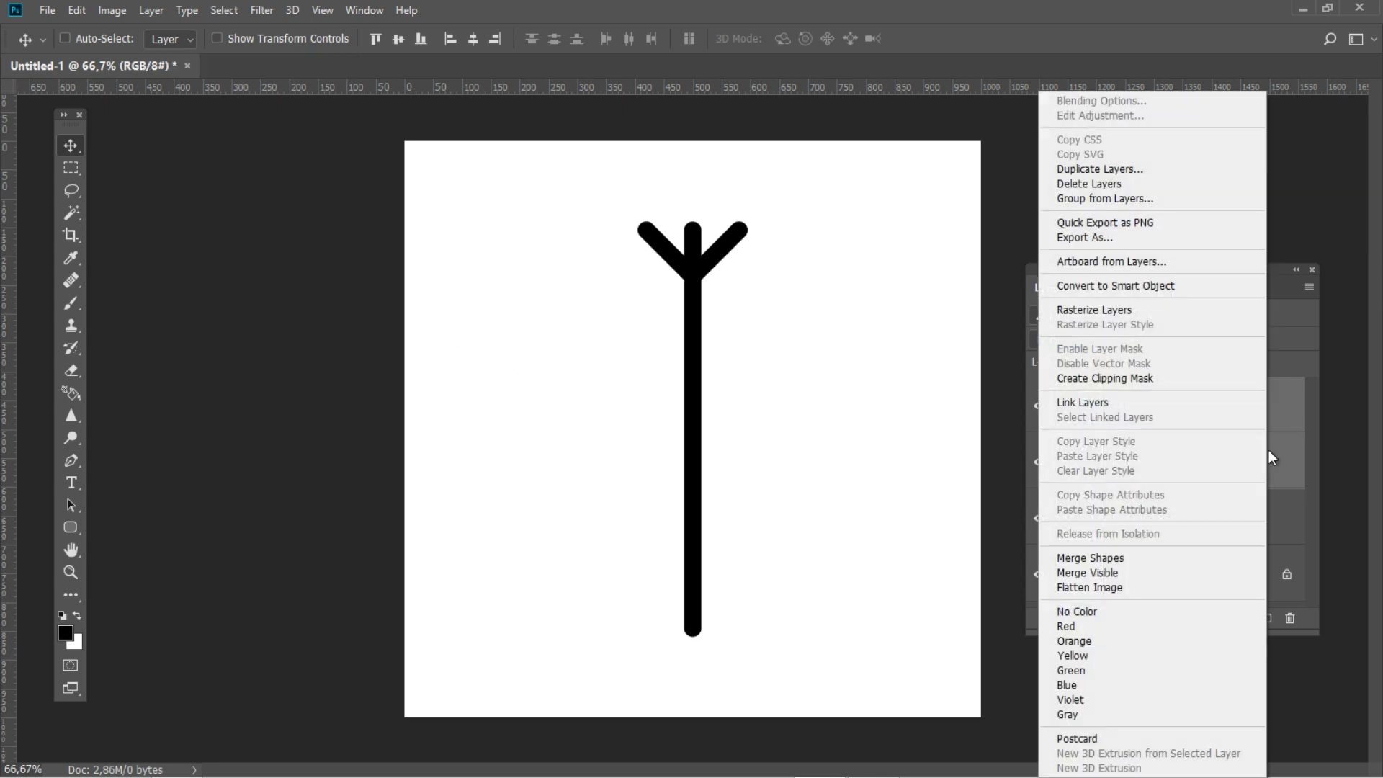
left_click(1209, 558)
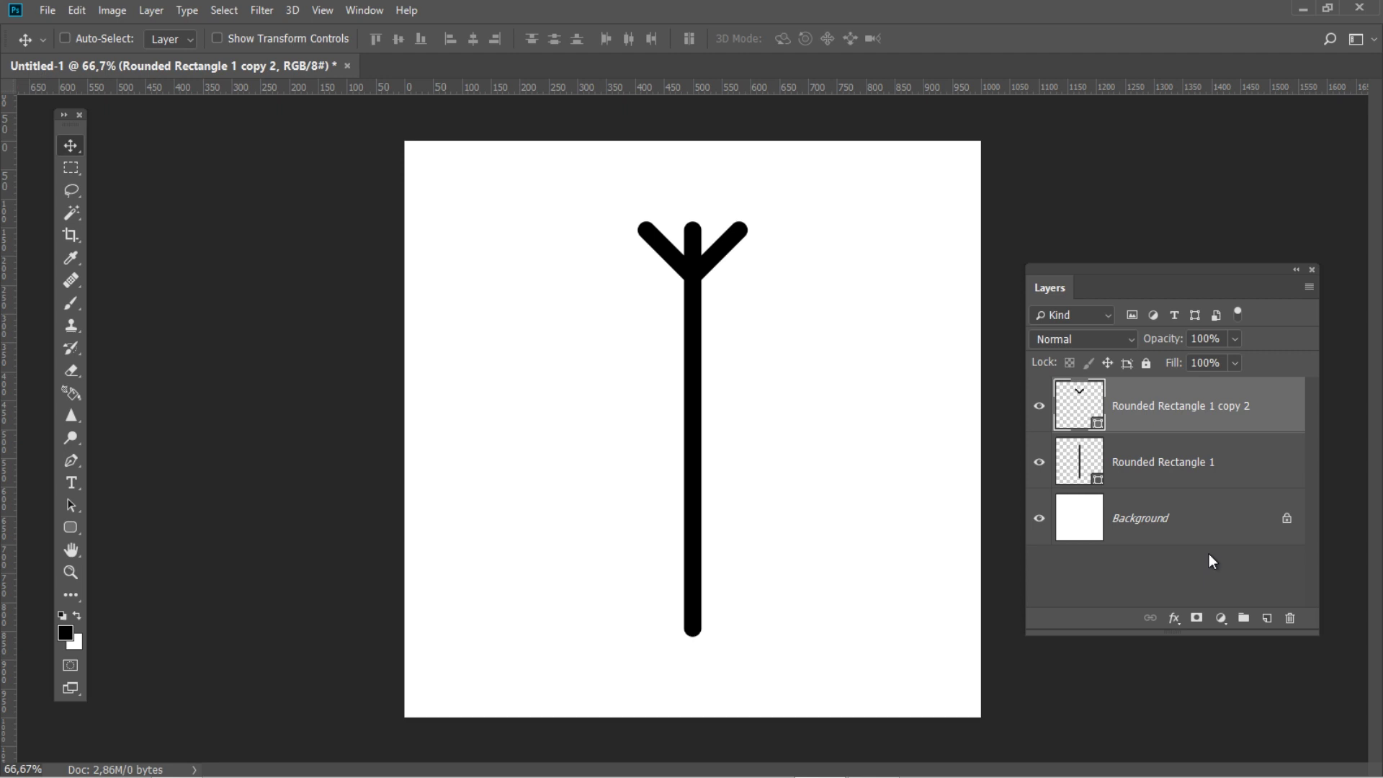
- Duplicate the Y-branch layer twice for two more chevrons
right_click(1237, 386)
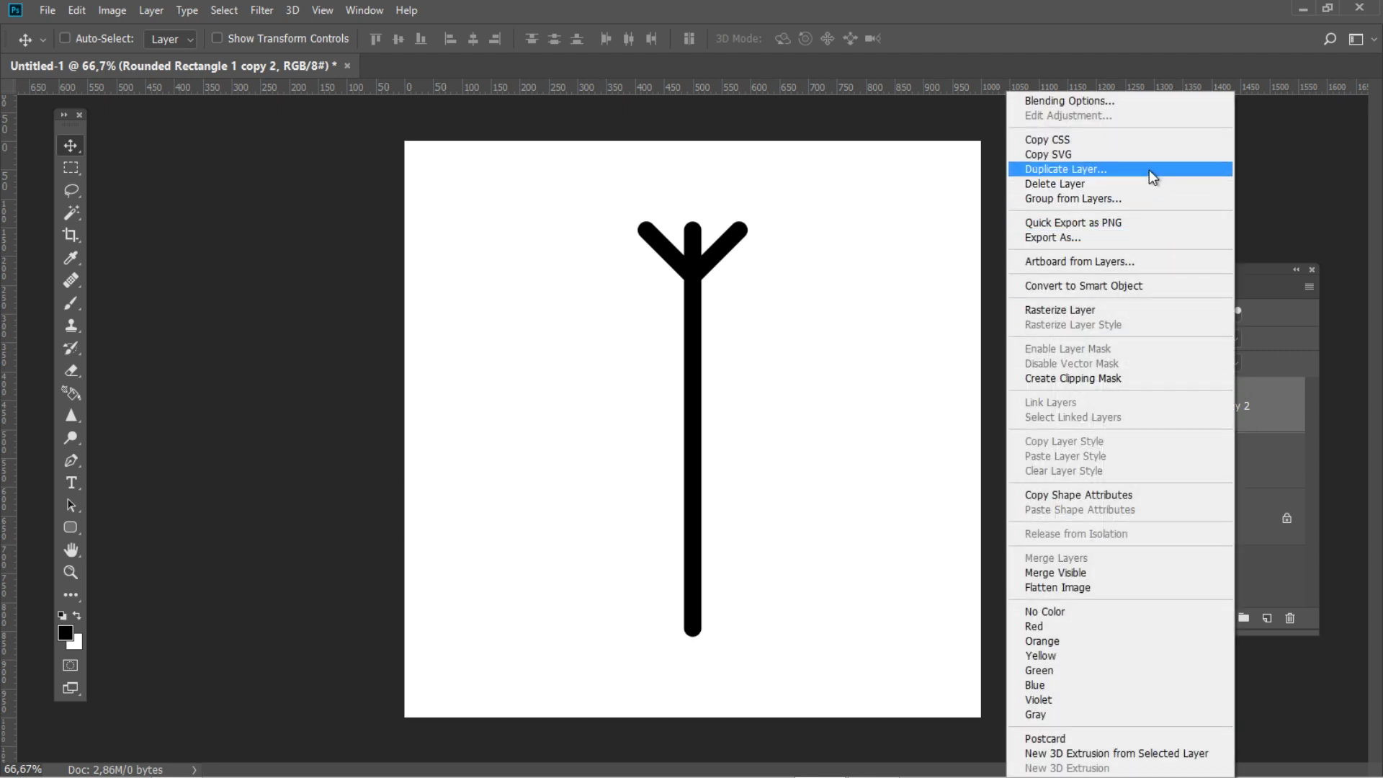
left_click(1148, 170)
key("Return")
right_click(1243, 388)
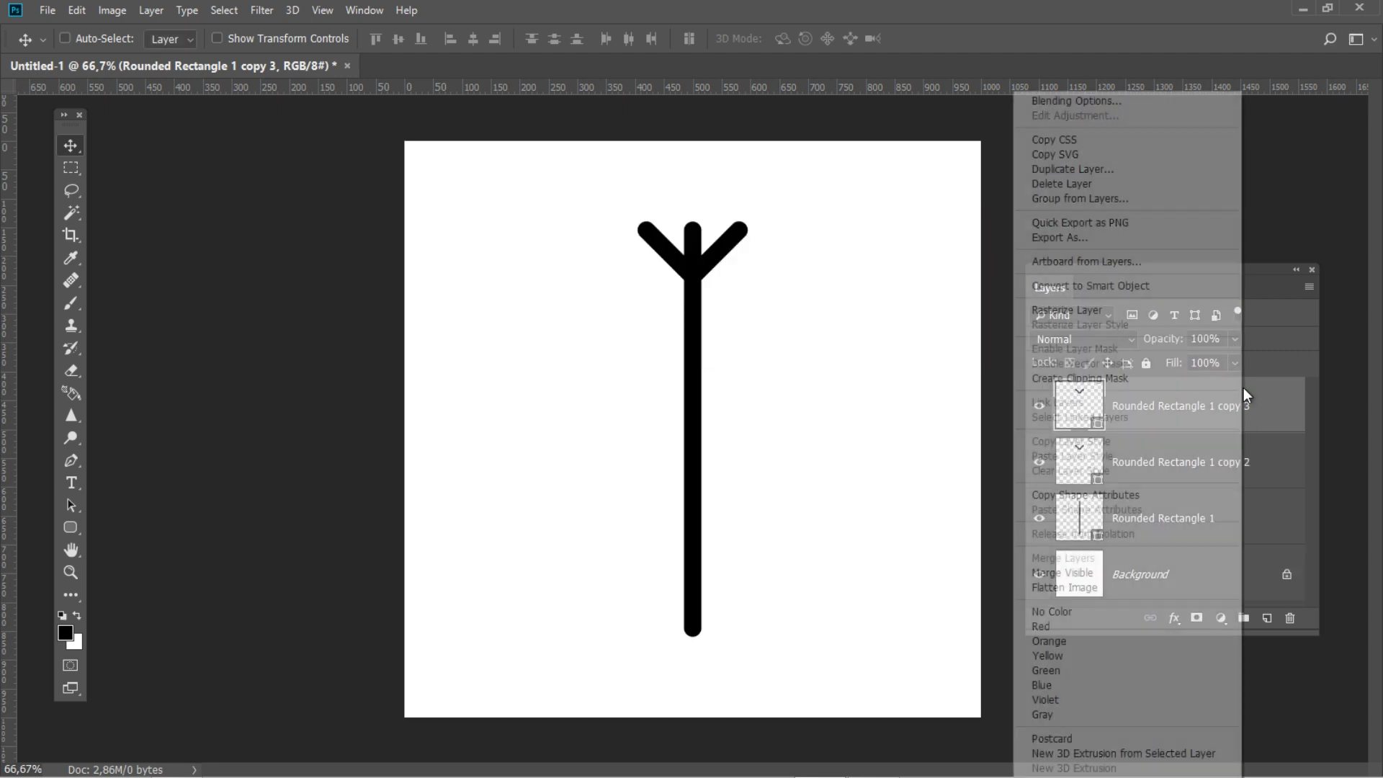
left_click(1069, 167)
key("Return")
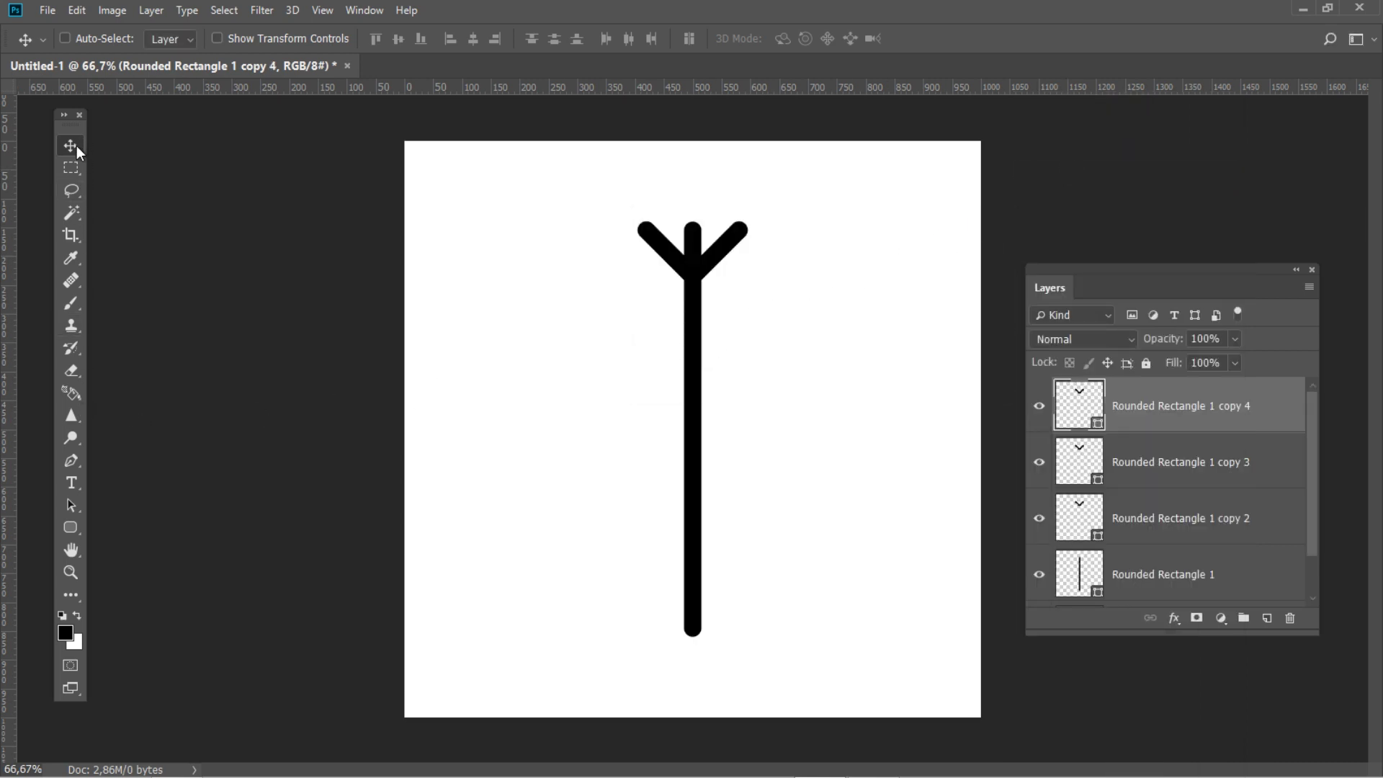
- Move the chevron copies down the stem to stack three chevrons
key("alt+bracketleft")
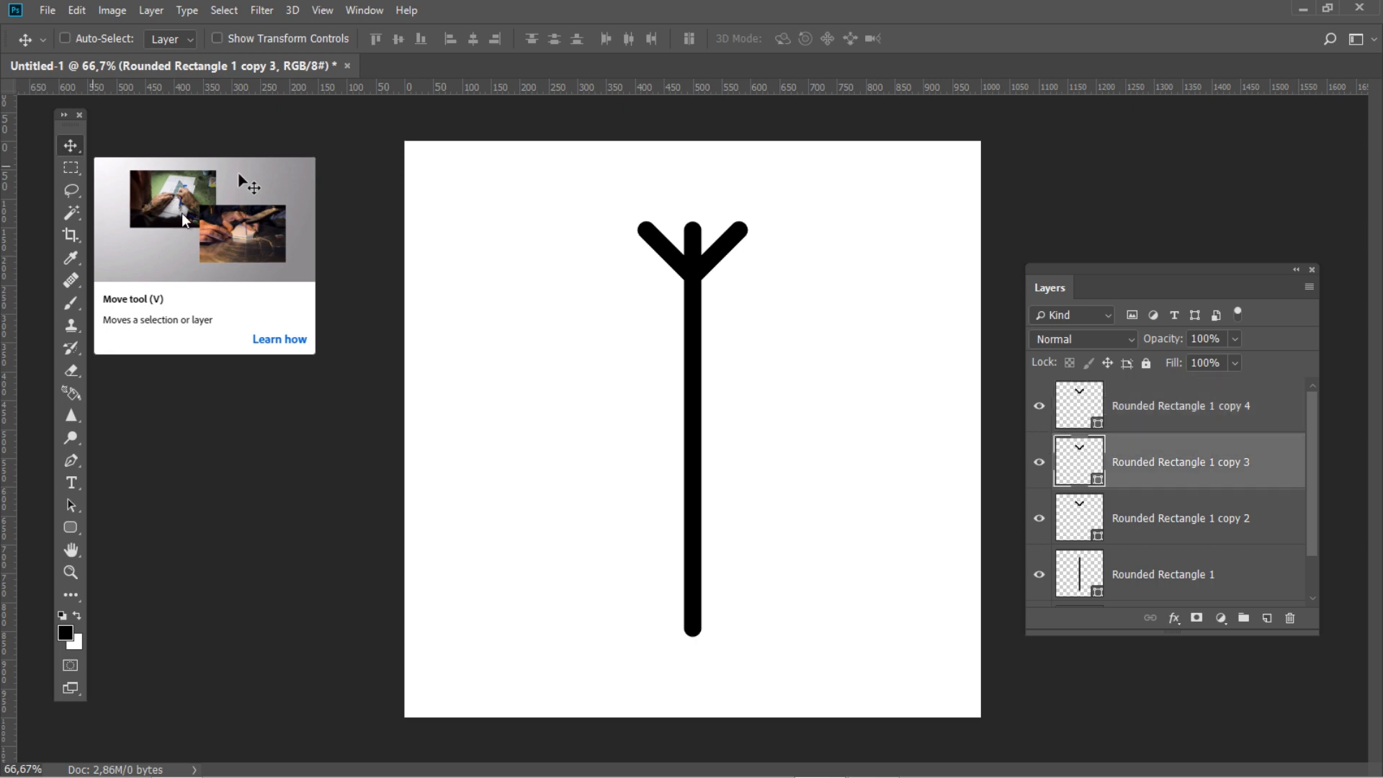
left_click_drag(737, 240, 731, 278)
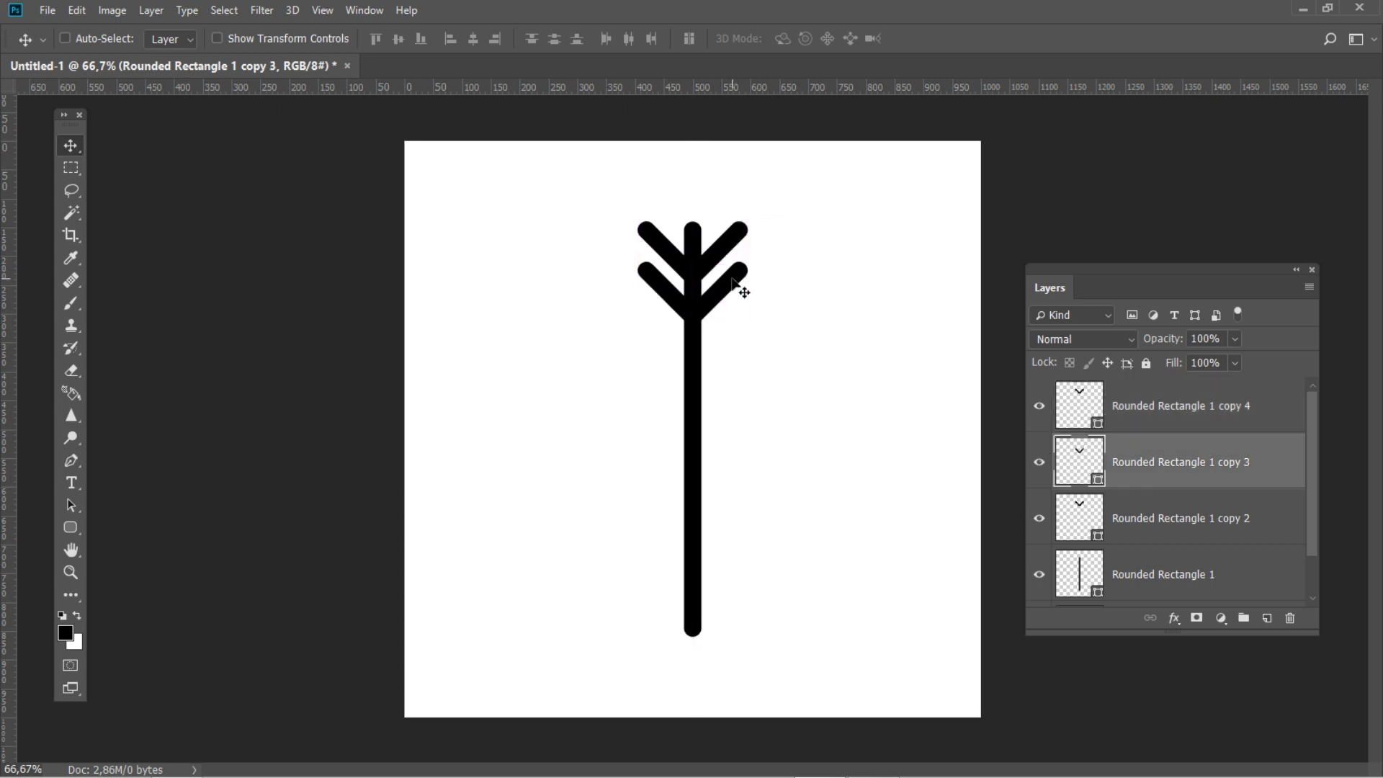
left_click(1149, 394)
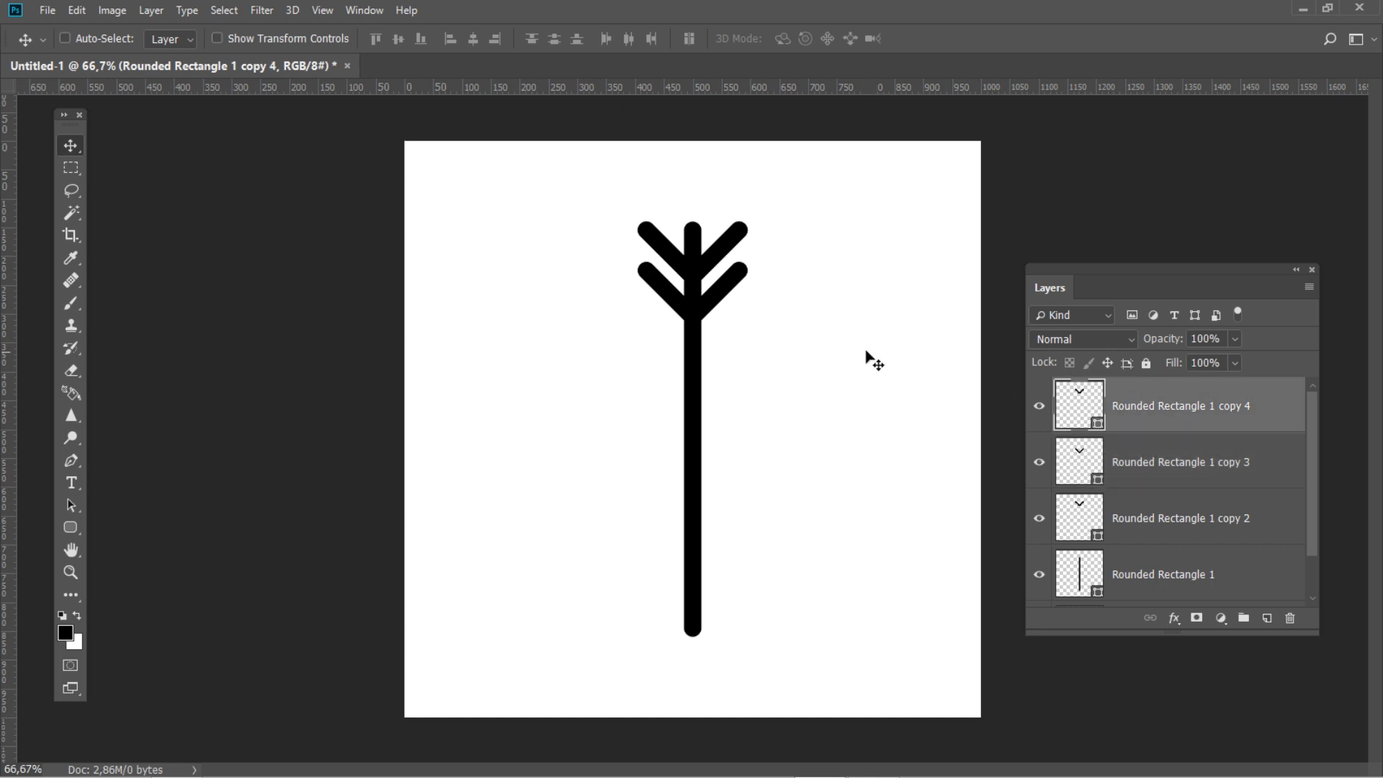
left_click_drag(722, 247, 727, 330)
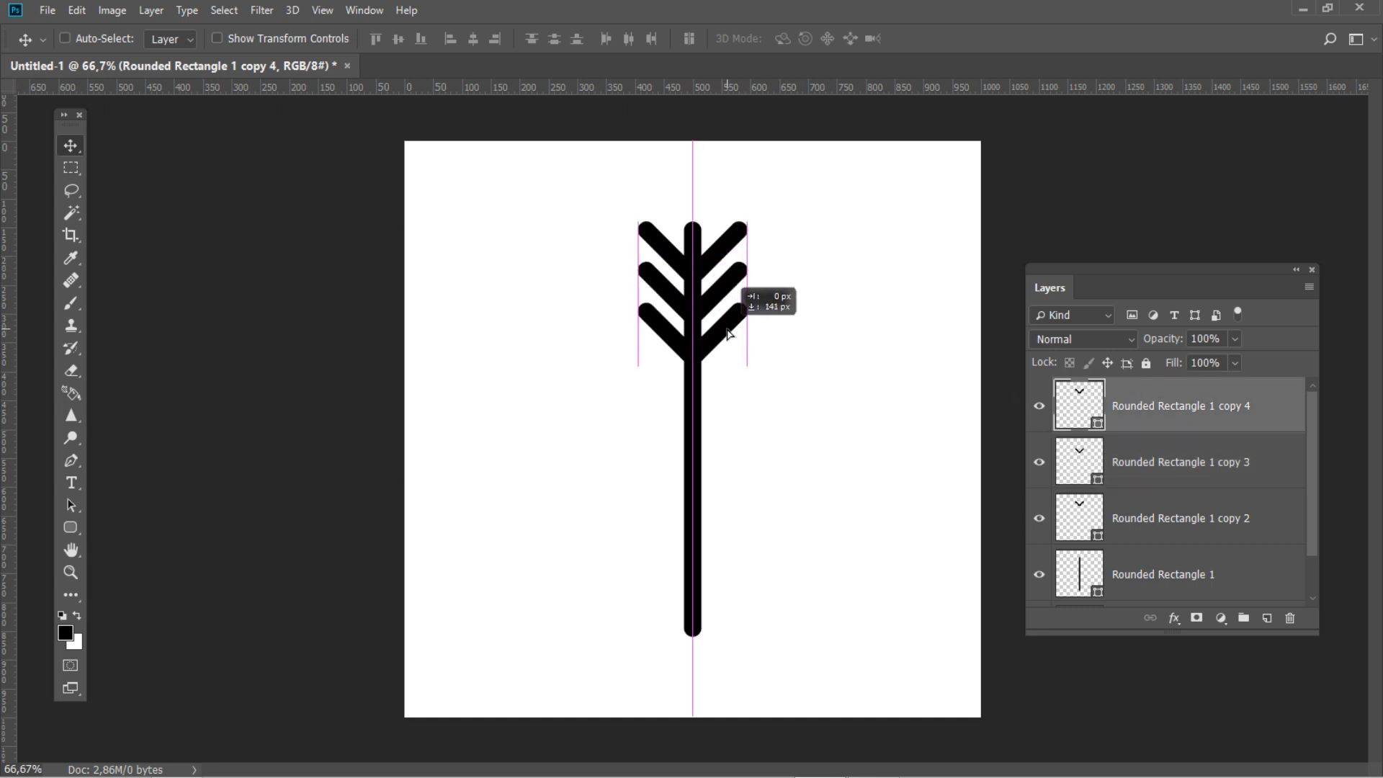
left_click_drag(727, 330, 726, 332)
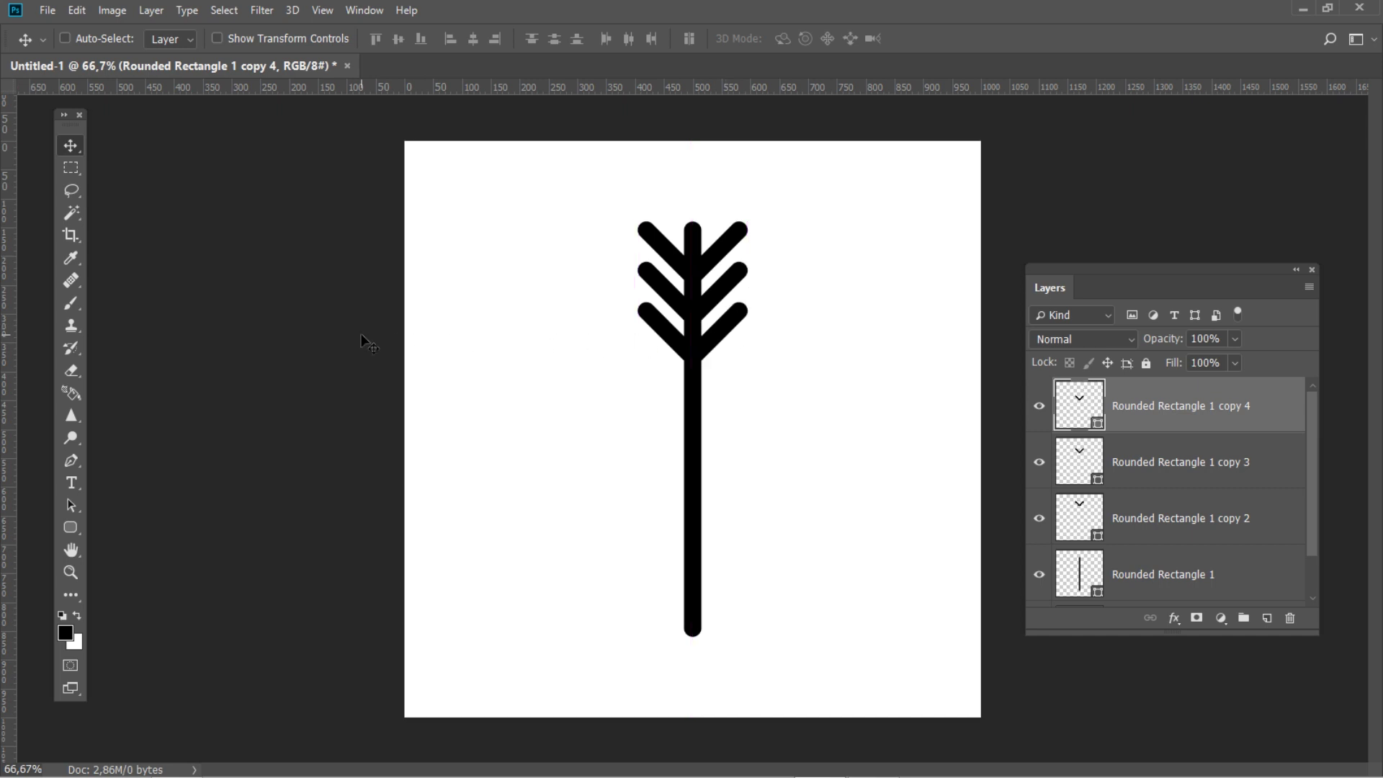
- Merge the stem and all three chevrons into one arrow shape layer
left_click(1227, 566, "shift")
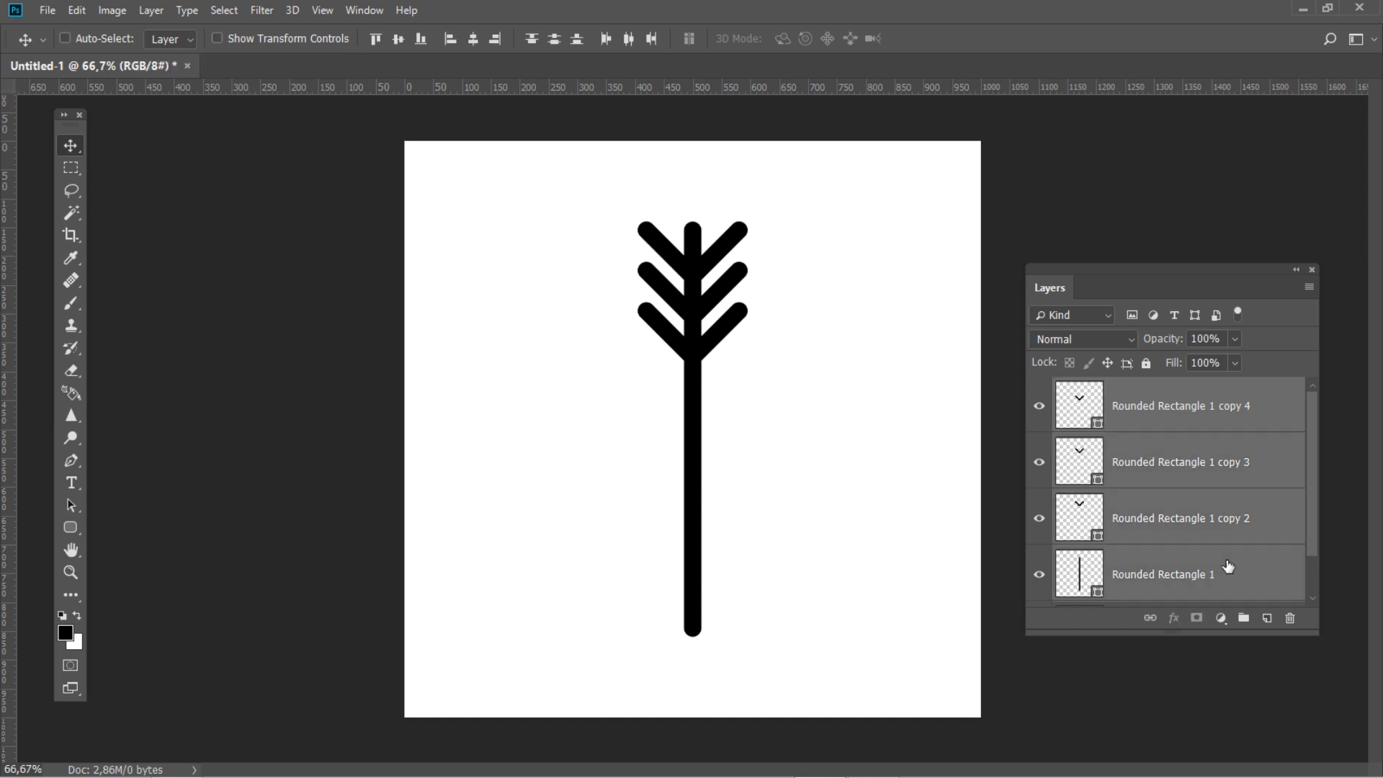
right_click(1228, 566)
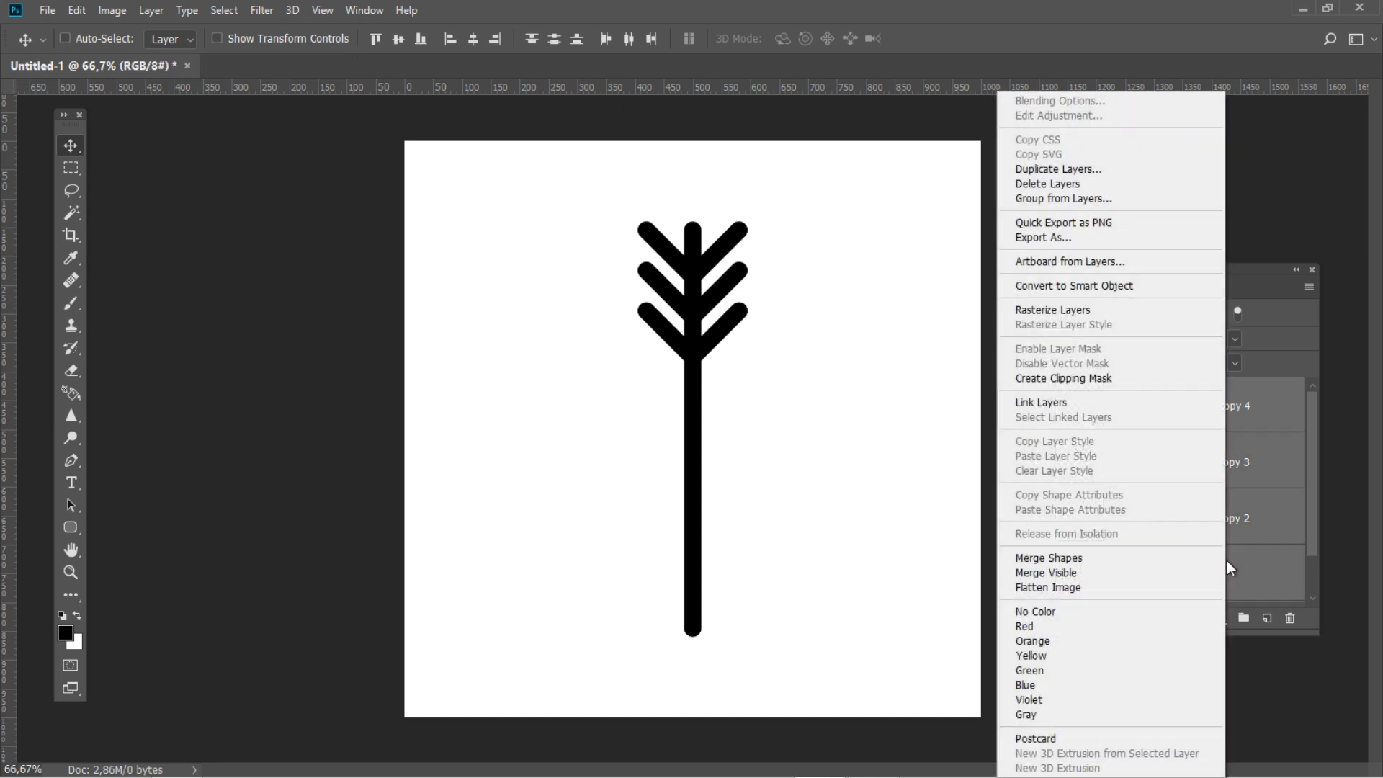
left_click(1005, 554)
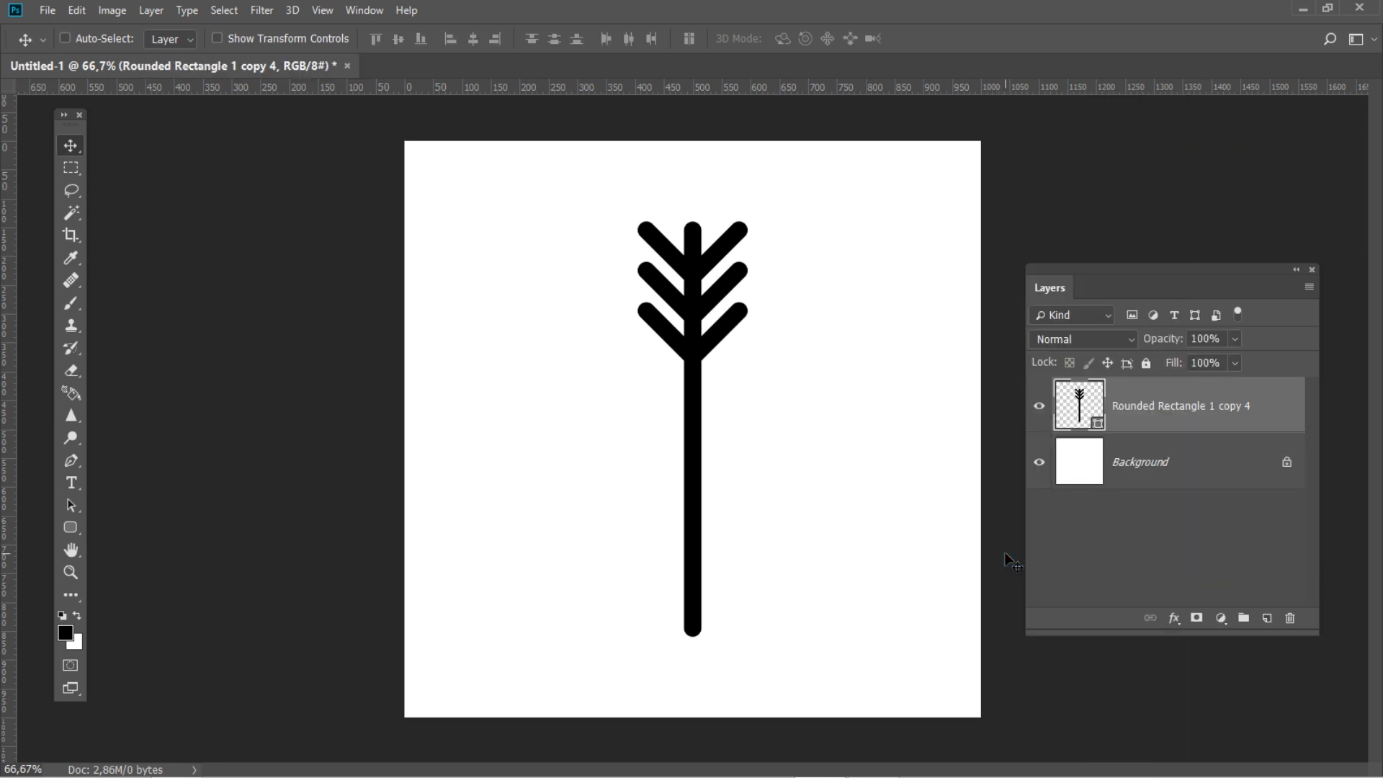
- Duplicate the arrow layer and rotate the copy 180° to point downward
right_click(1260, 389)
left_click(1055, 168)
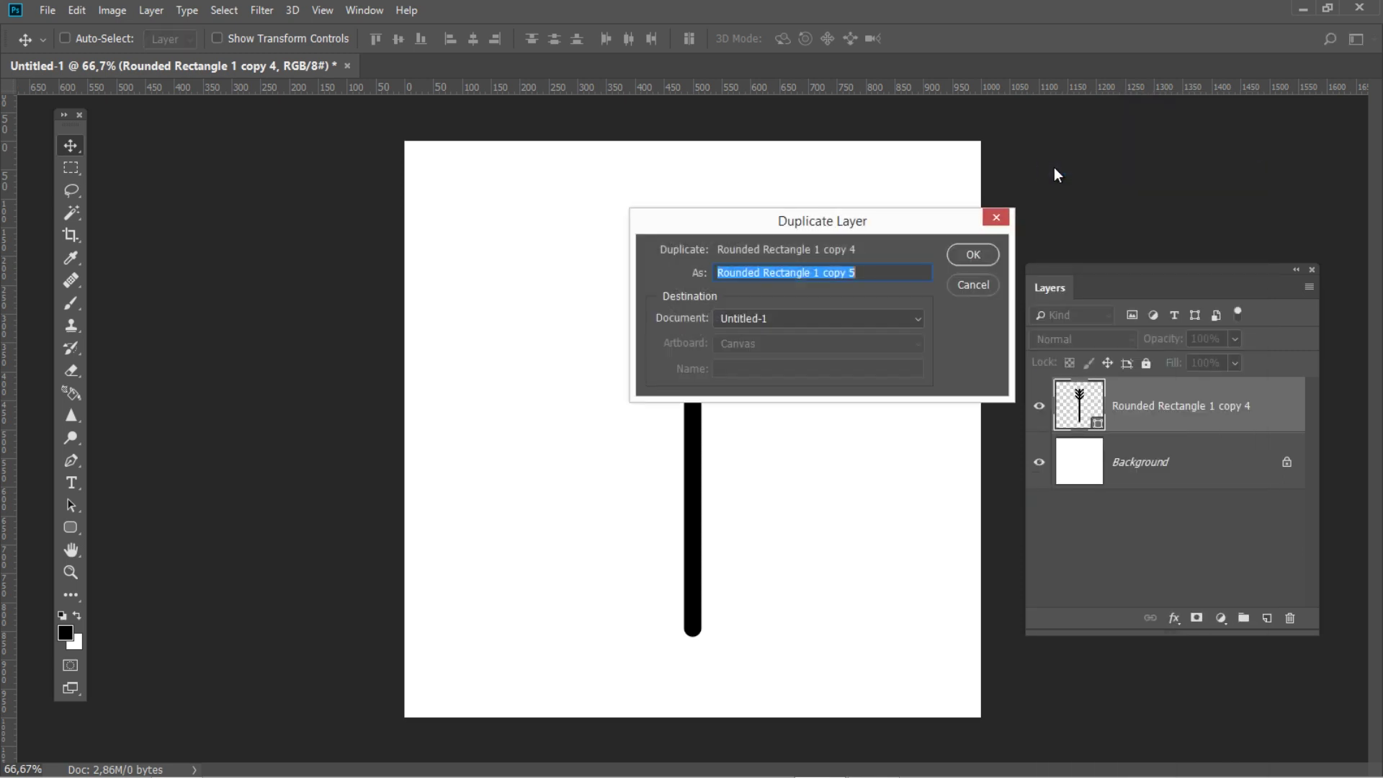
key("Return")
key("ctrl+t")
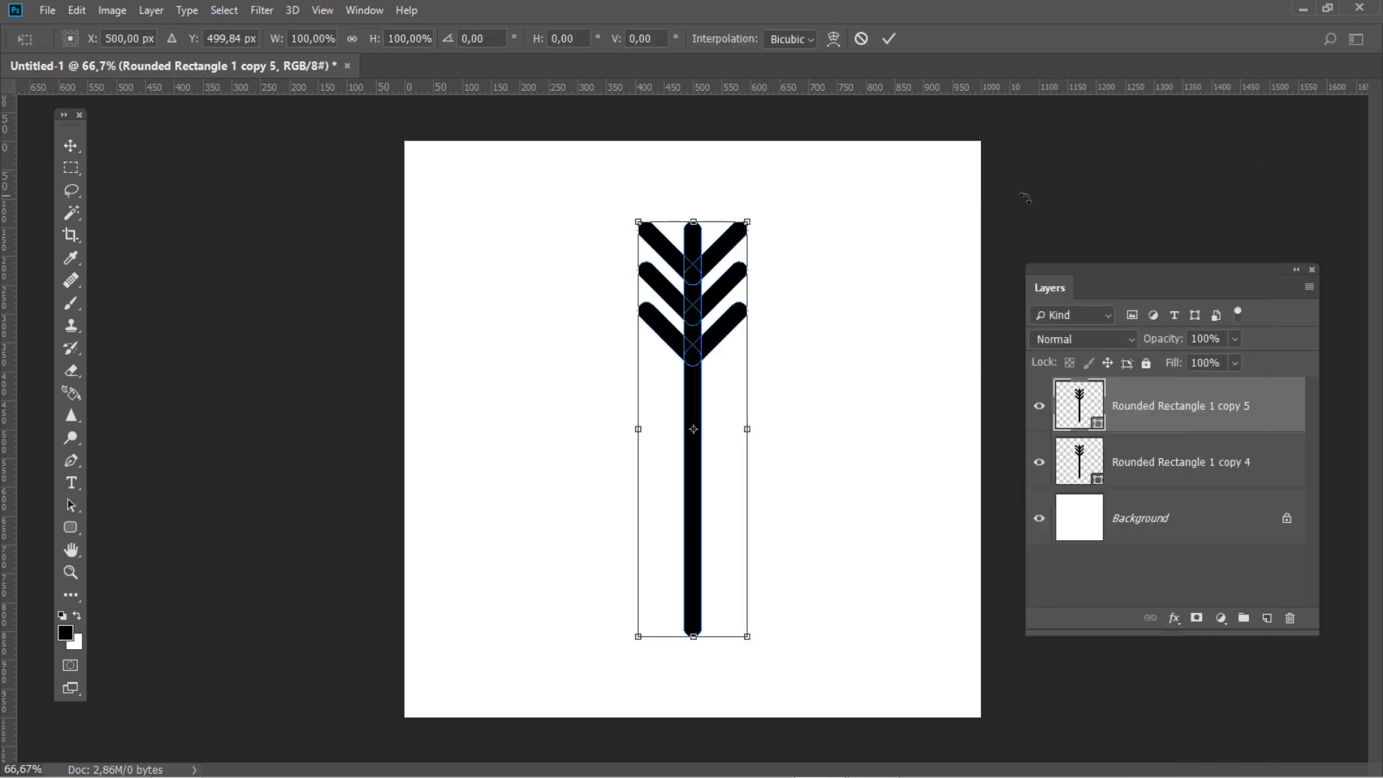
mouse_move(787, 222)
left_mouse_down()
mouse_move(660, 620)
mouse_move(602, 608)
left_mouse_up()
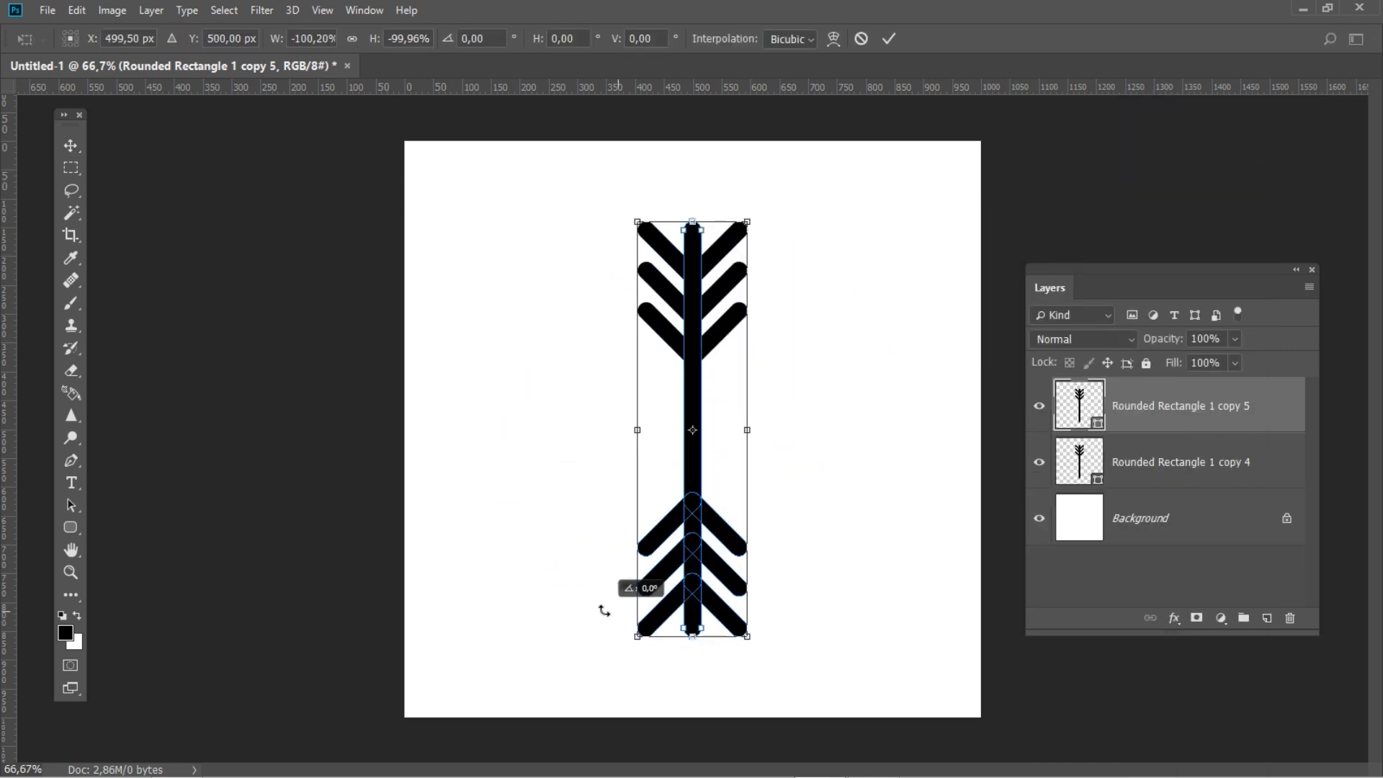
key("Return")
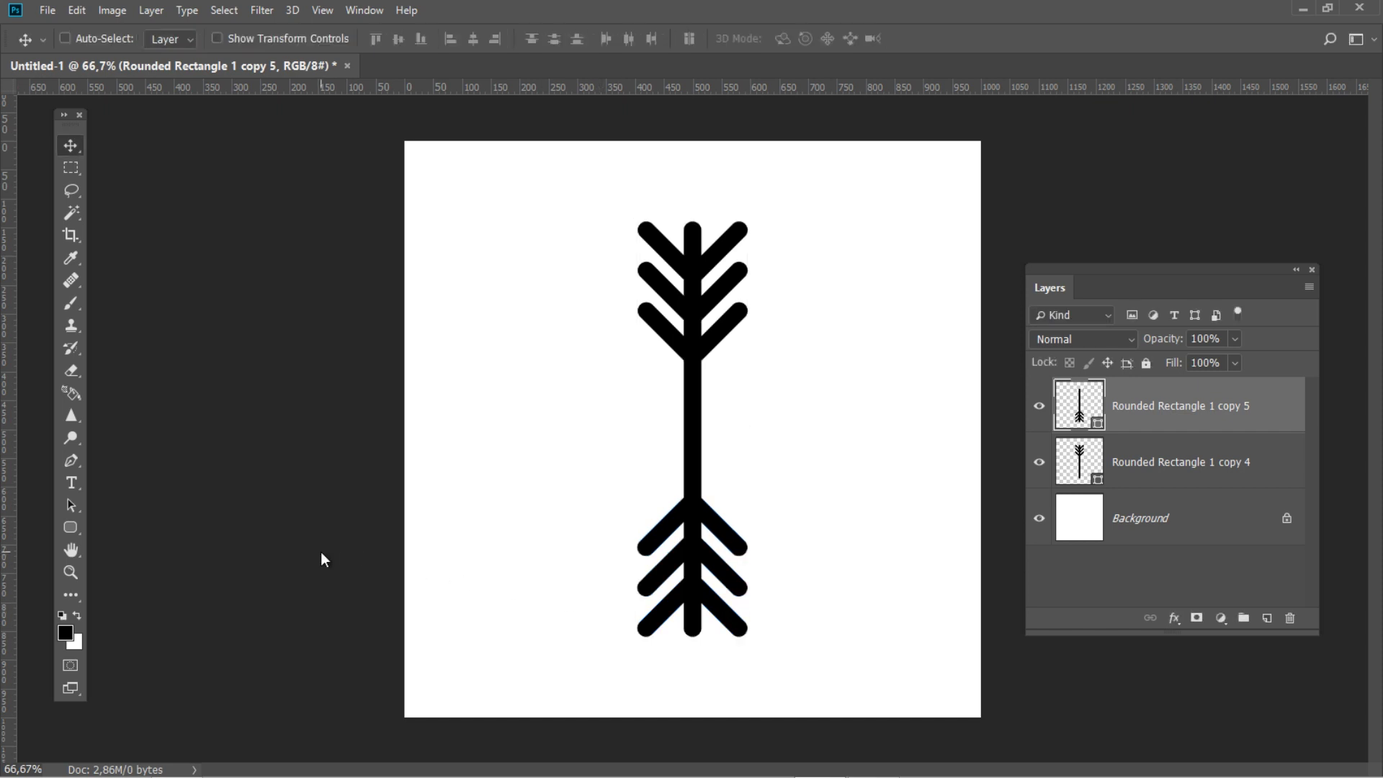
- Merge both arrows into one double-ended shape layer
left_click(1266, 471, "shift")
right_click(1264, 471)
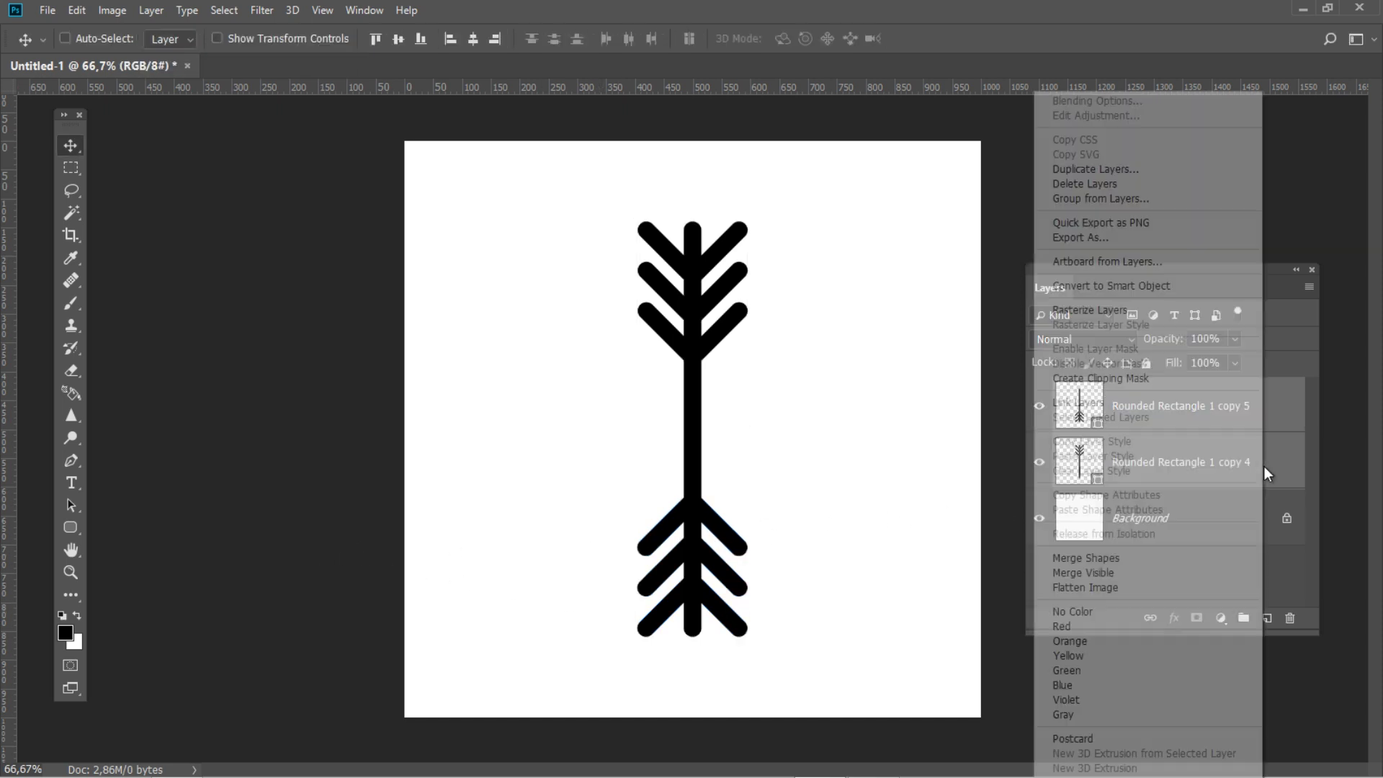
left_click(1050, 560)
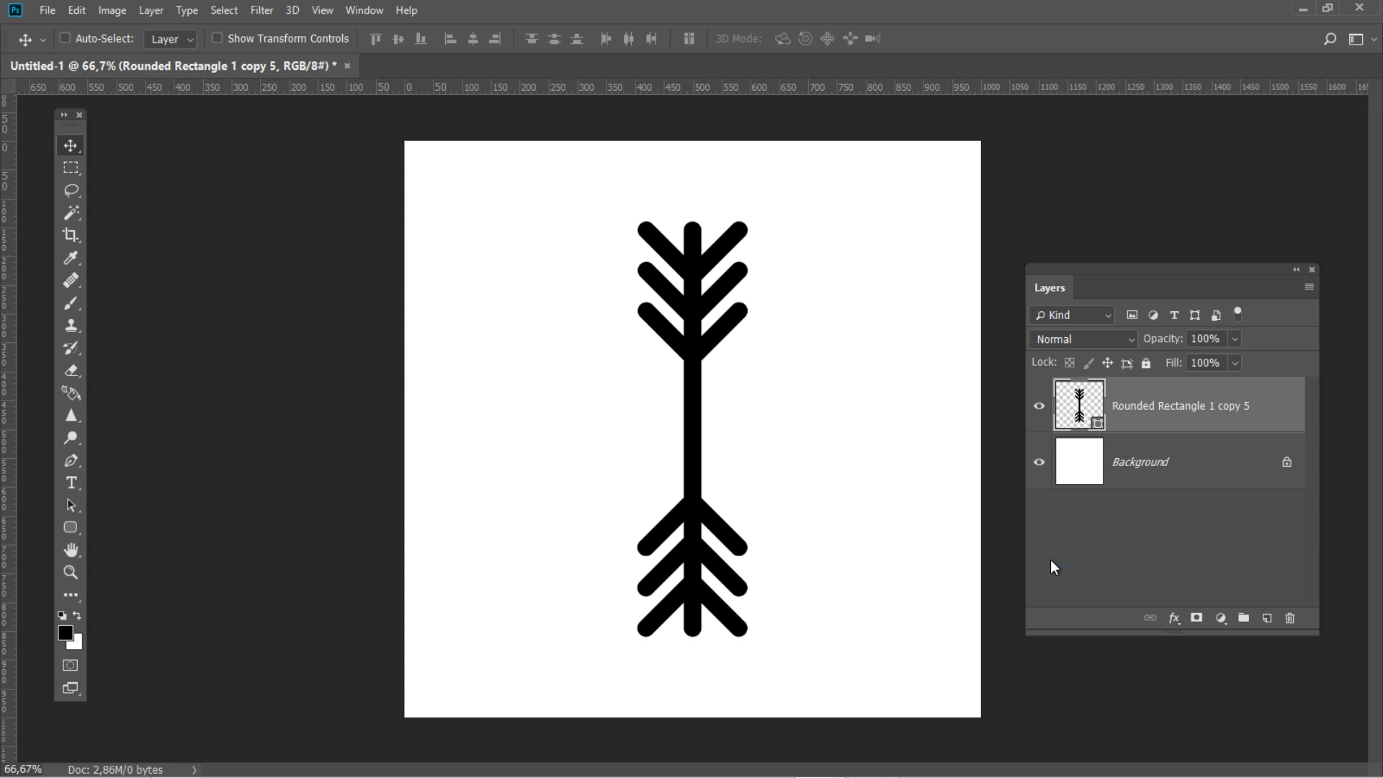
- Duplicate the double-ended arrow layer twice
right_click(1271, 401)
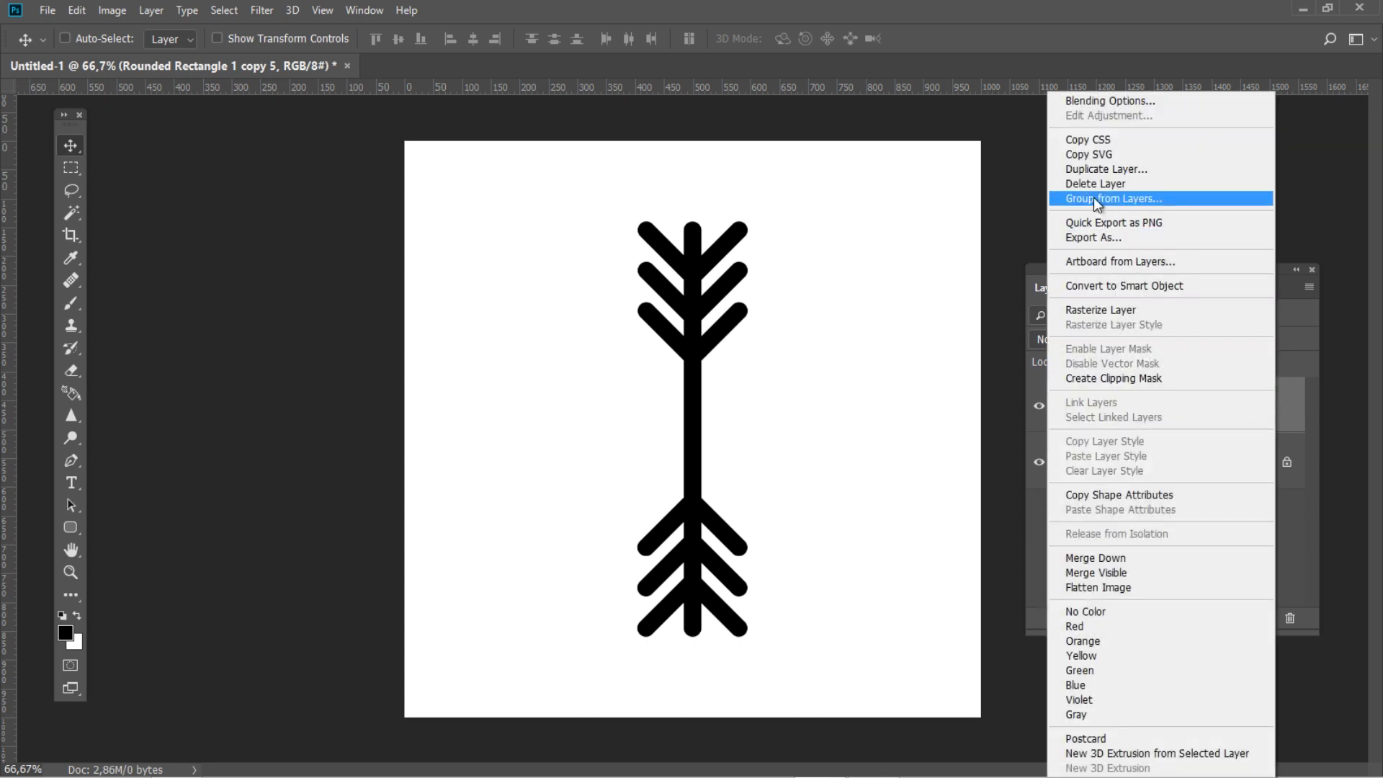
left_click(1087, 170)
key("Return")
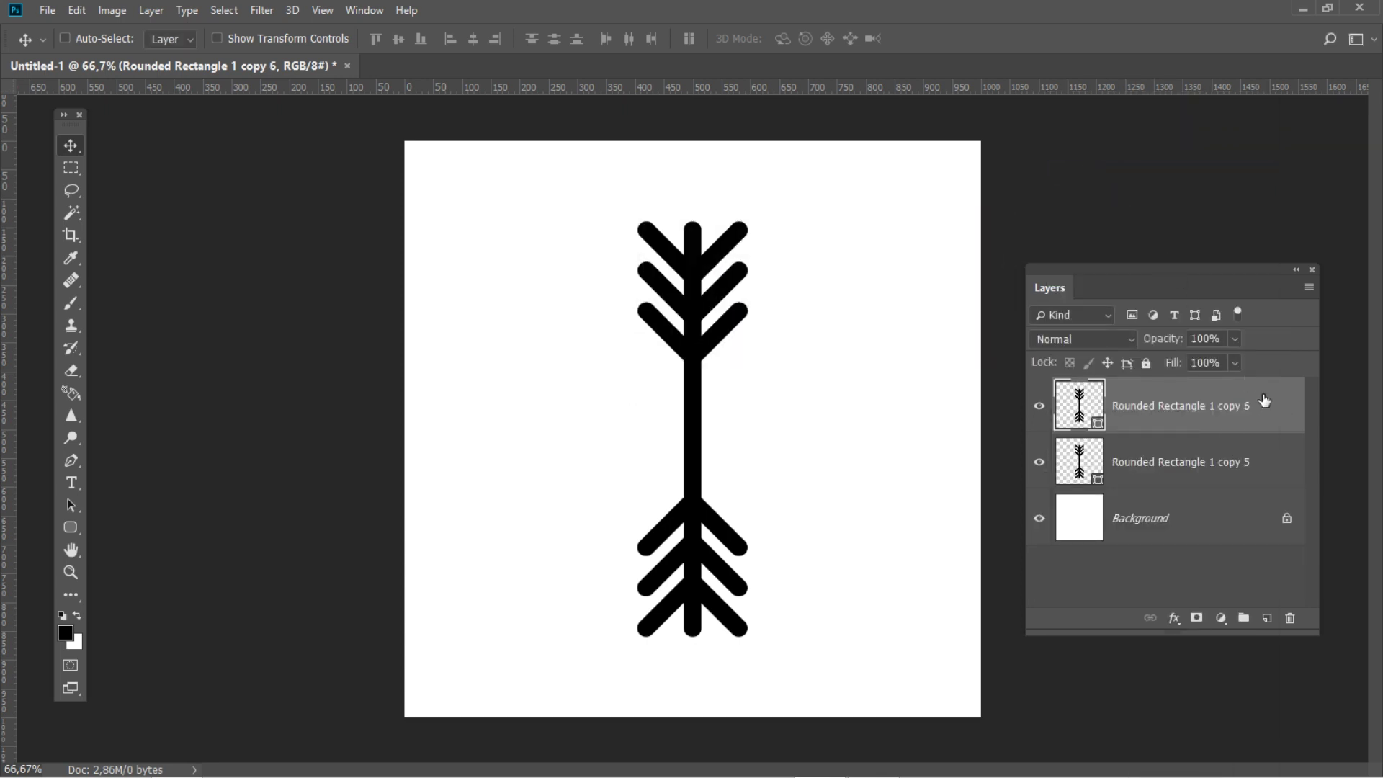
right_click(1264, 401)
left_click(1123, 170)
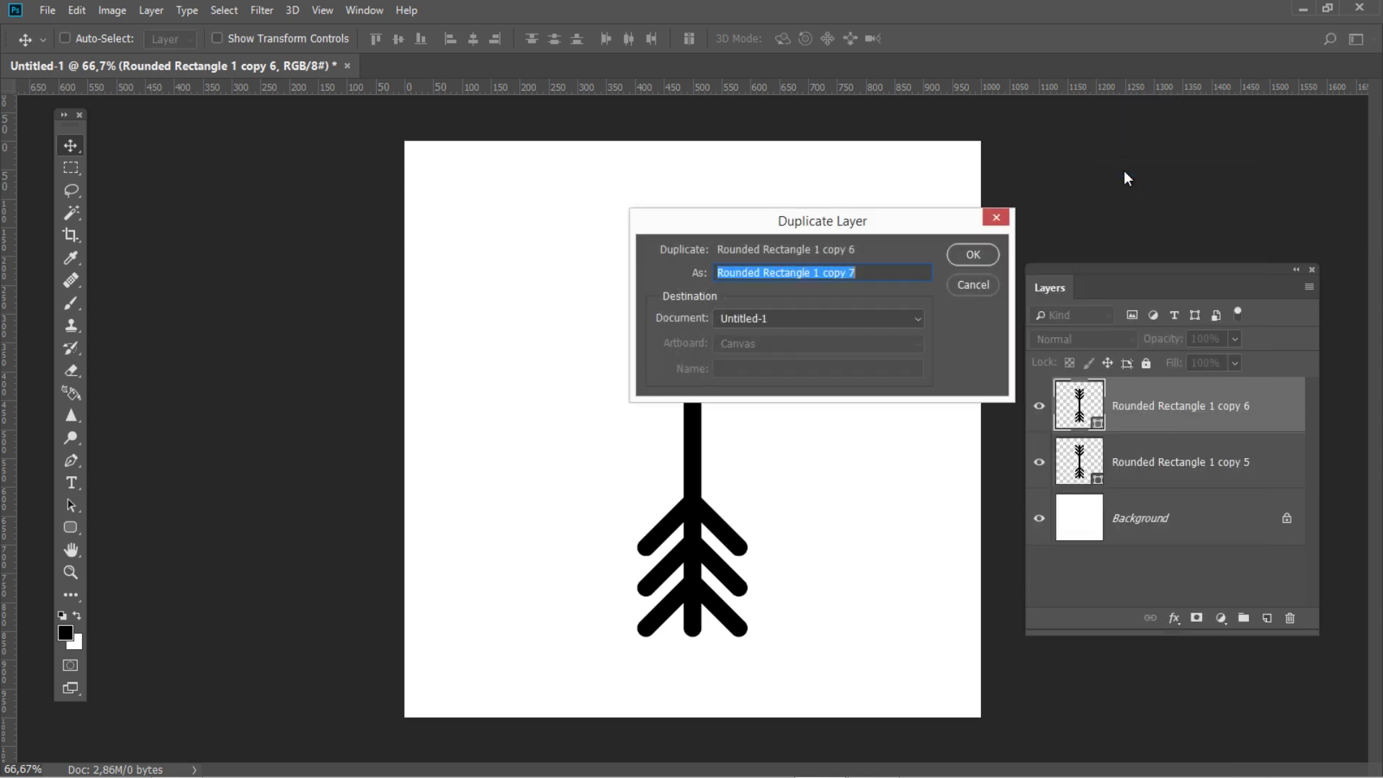
key("Return")
- Rotate one copy 60° and the other −60° to complete the six arms, then select all three
left_click(1262, 458)
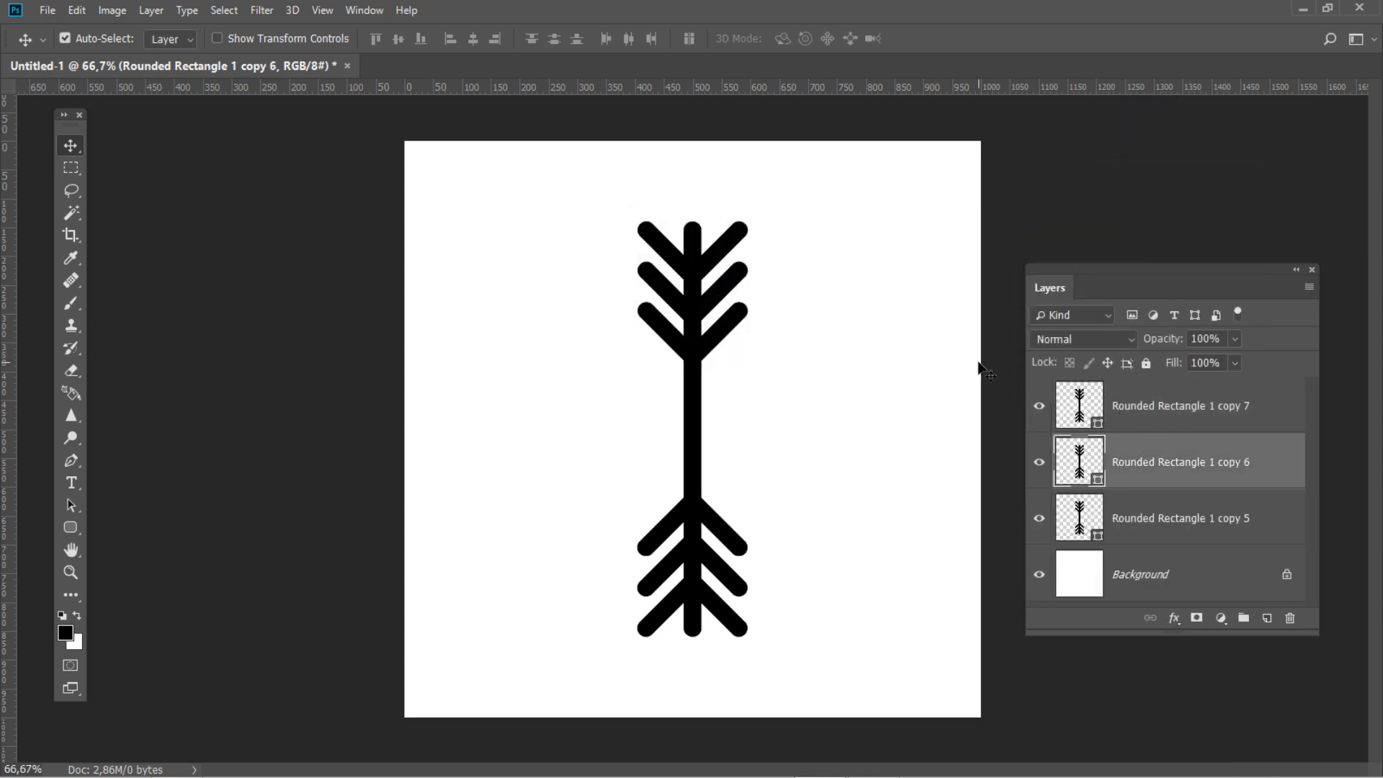
key("ctrl+t")
left_click_drag(827, 212, 953, 419)
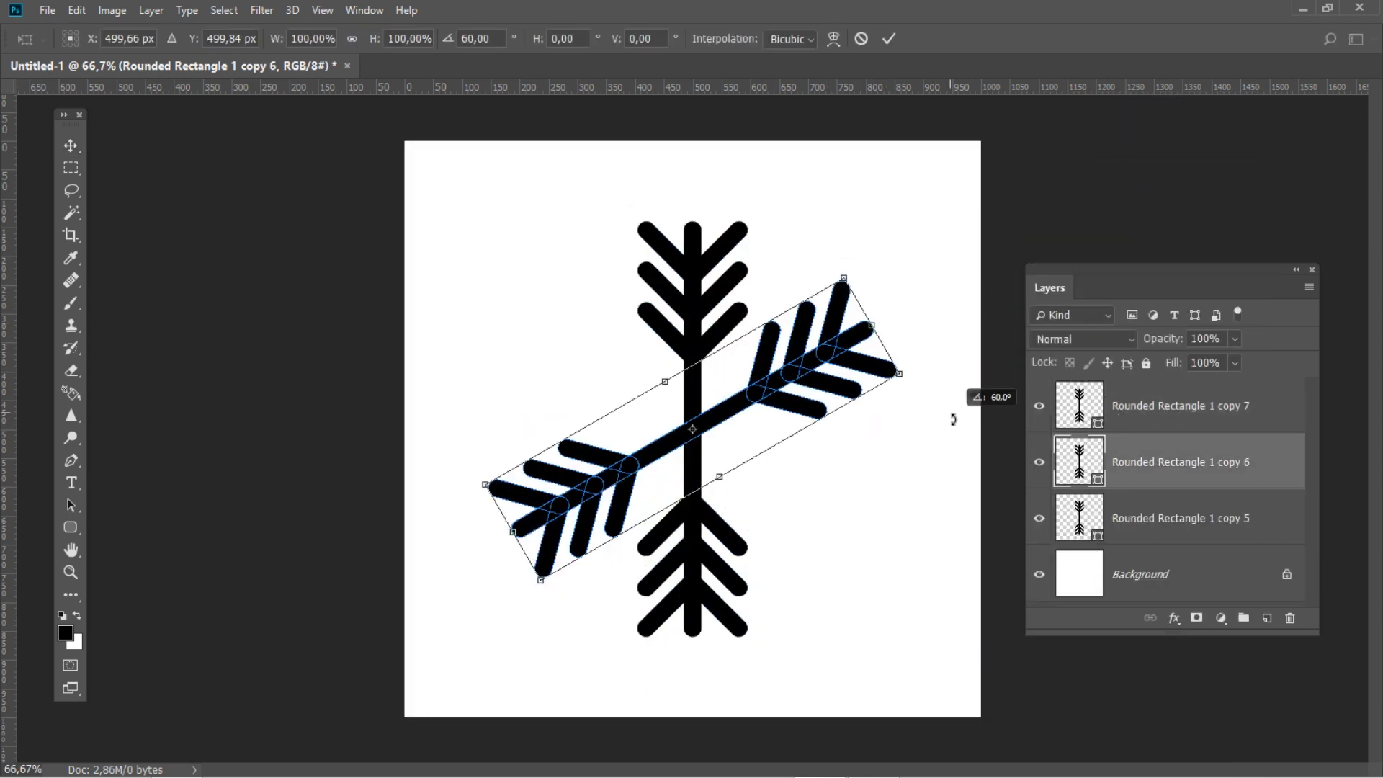
key("Return")
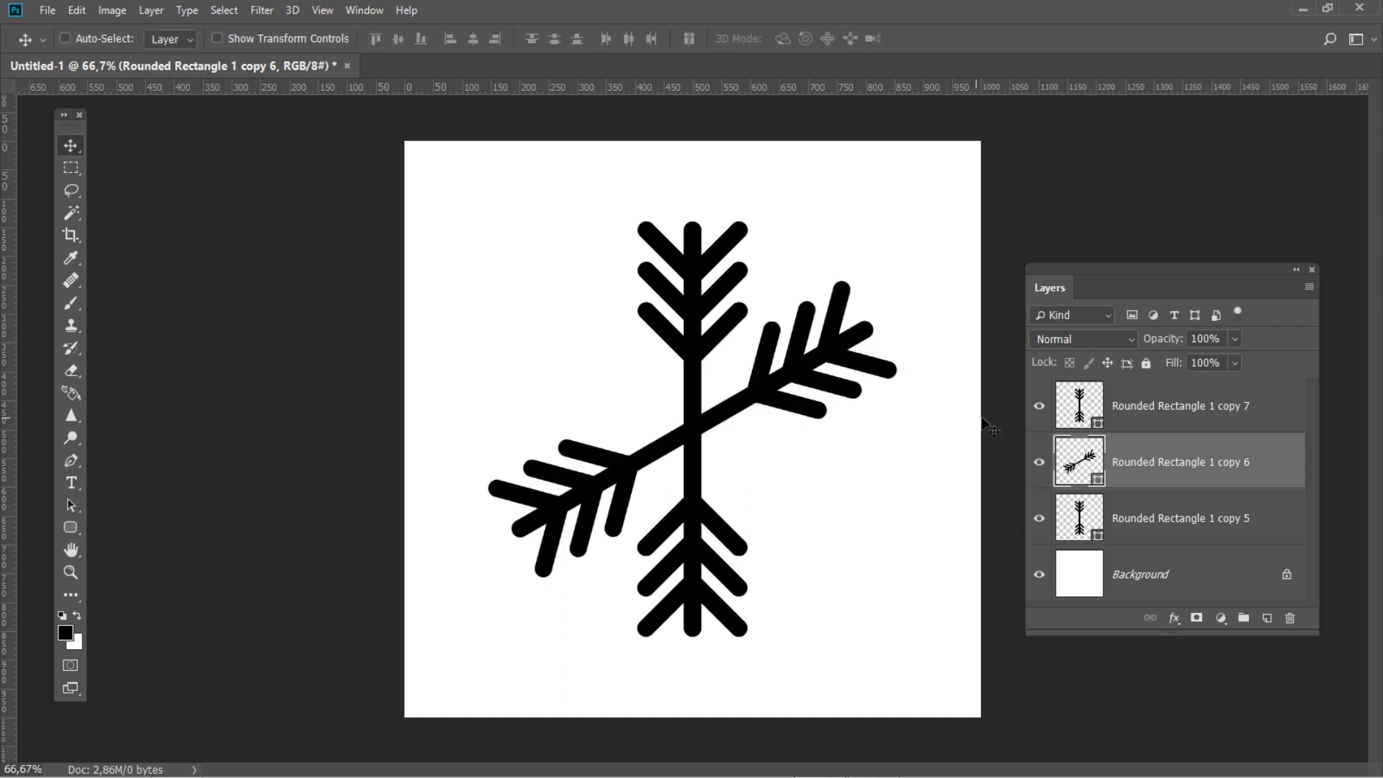
left_click(1145, 390)
key("ctrl+t")
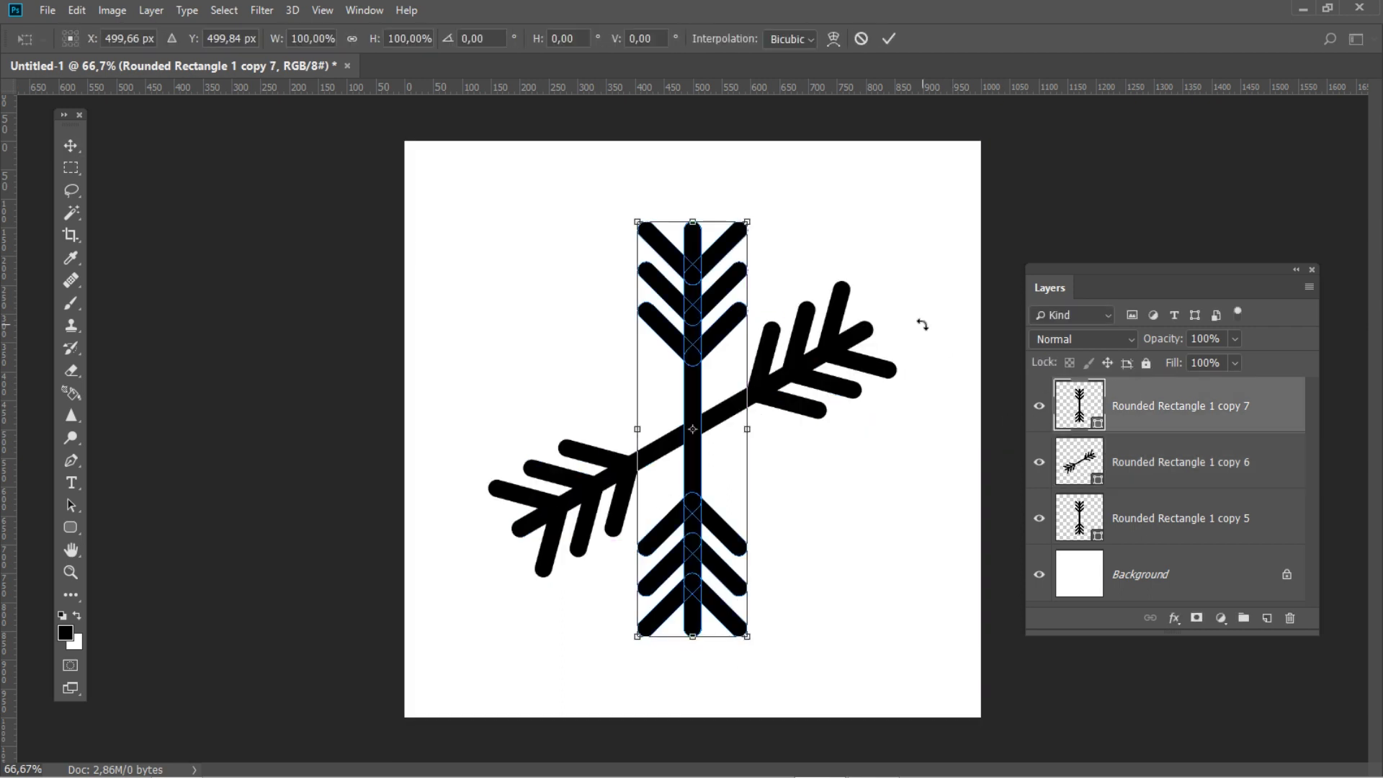
left_click_drag(934, 312, 678, 296)
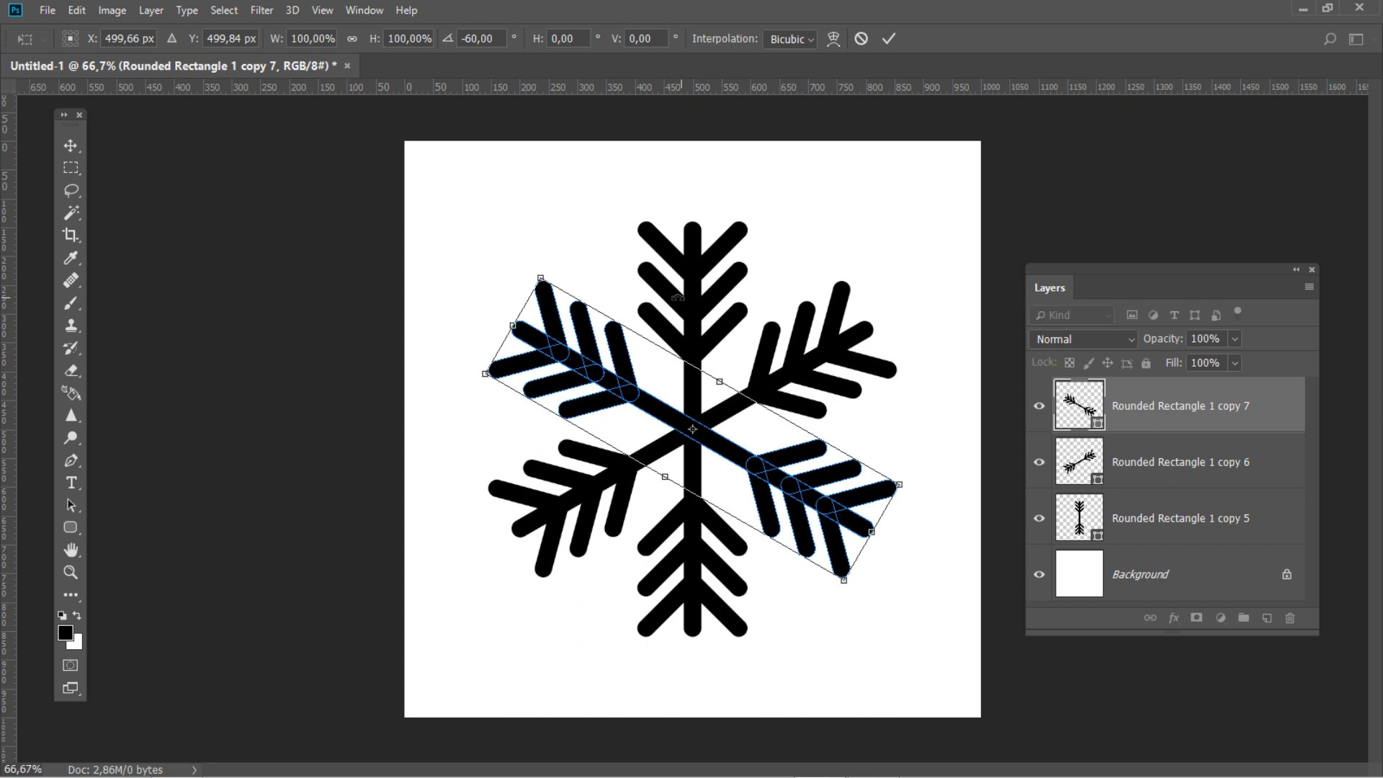
key("Return")
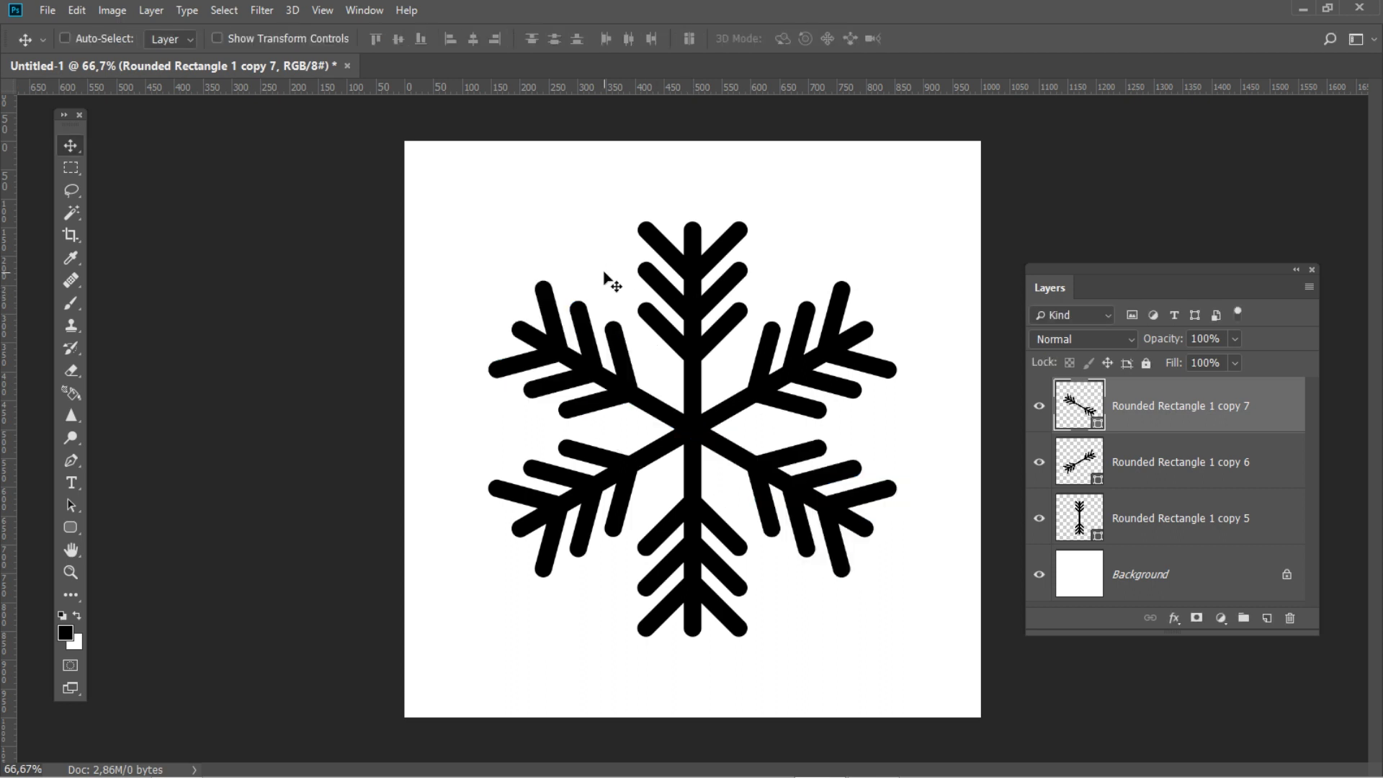
left_click(1266, 518, "shift")
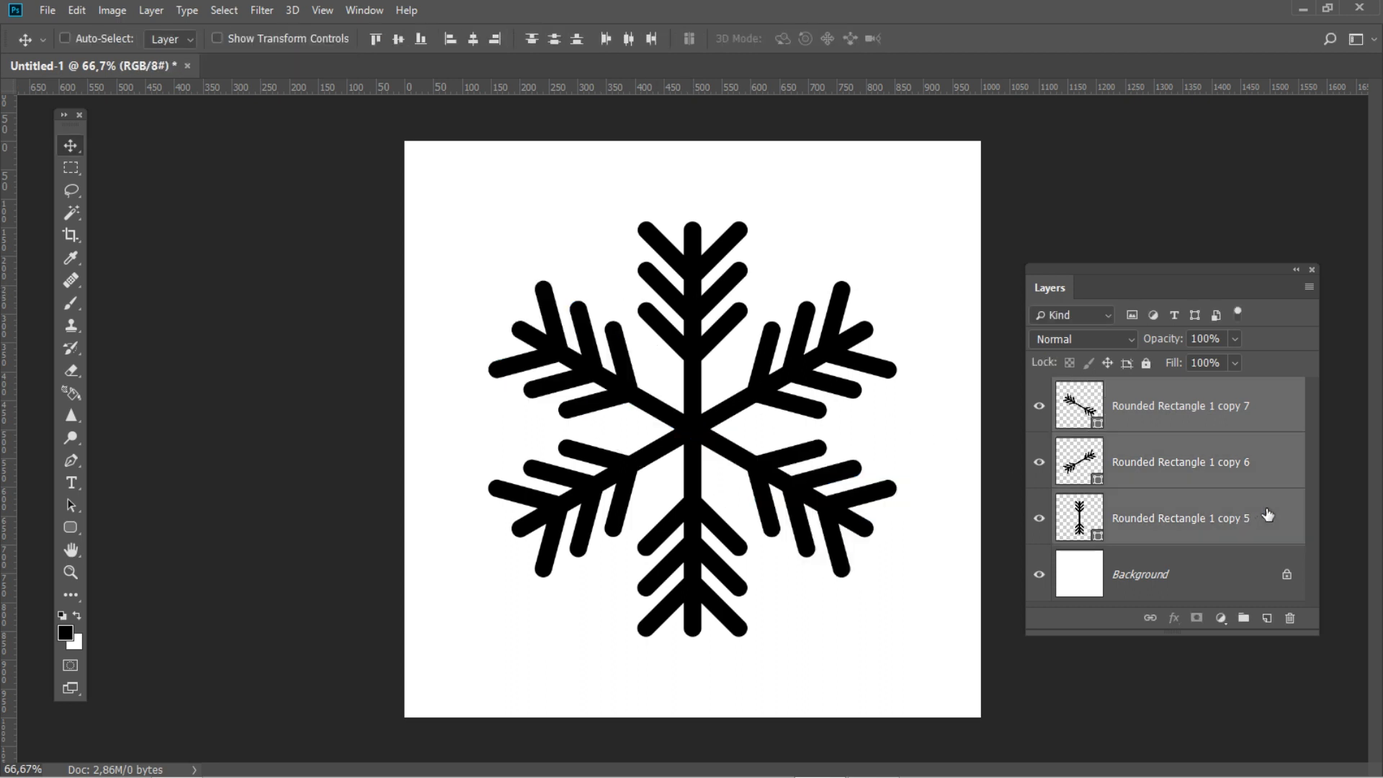
- Merge the three arms into one snowflake layer and hide the white background
right_click(1272, 416)
left_click(1081, 562)
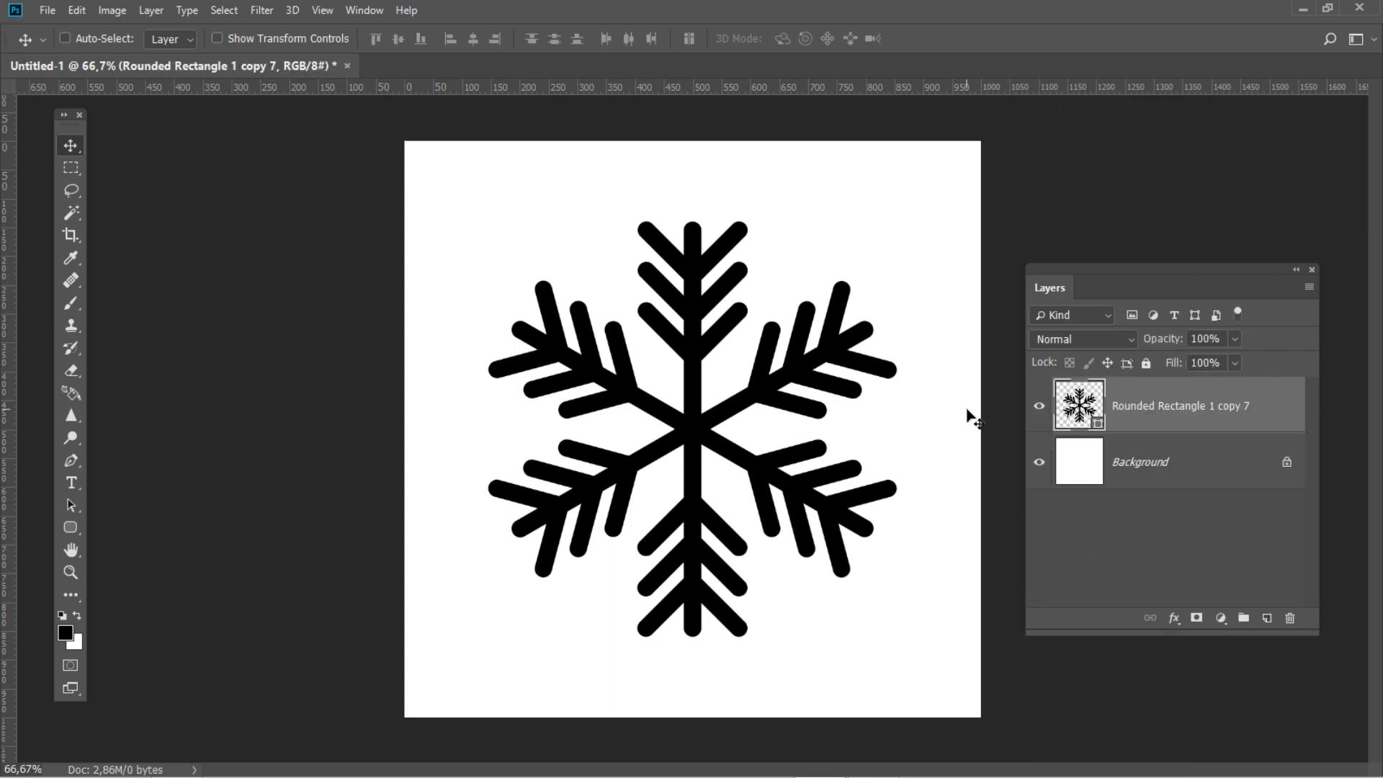
left_click(1038, 462)
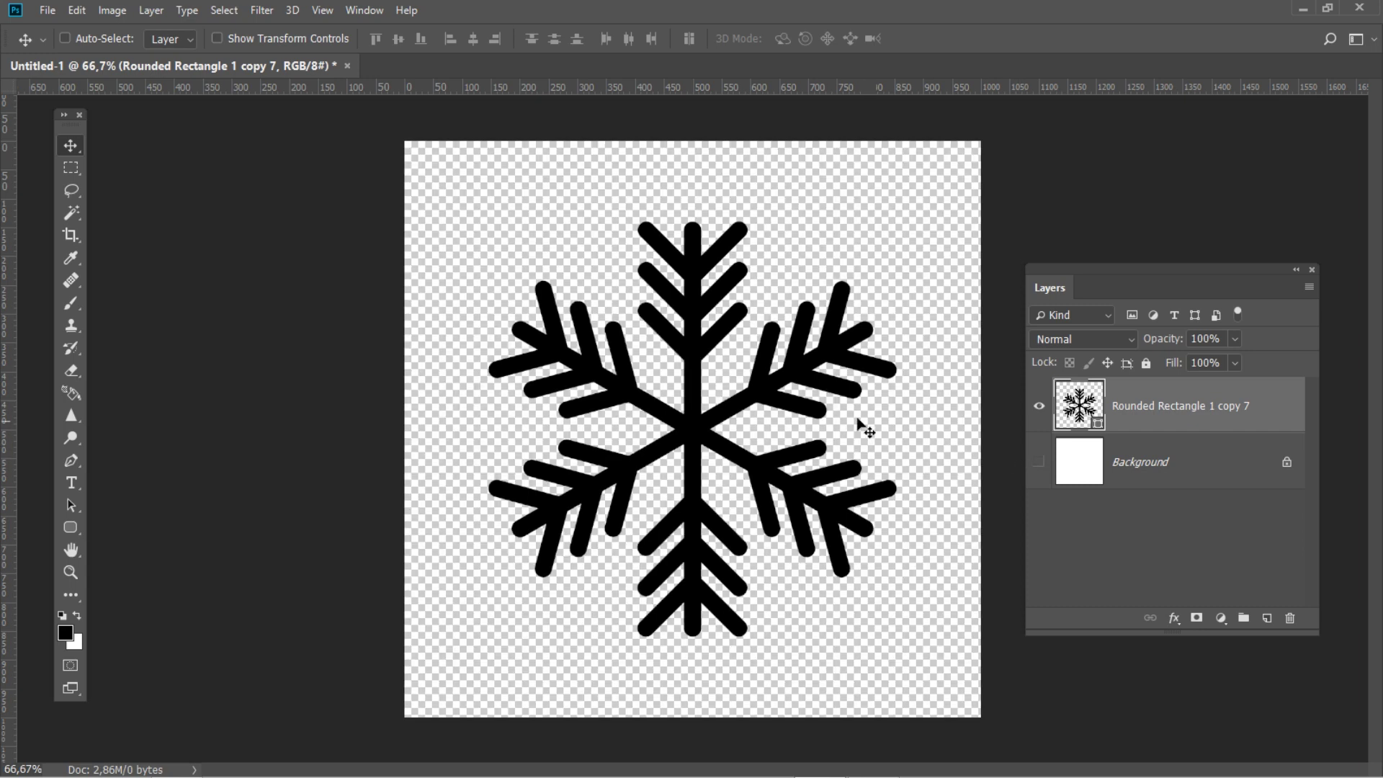
- Define the snowflake as a new brush preset named Snowflake
left_click(78, 11)
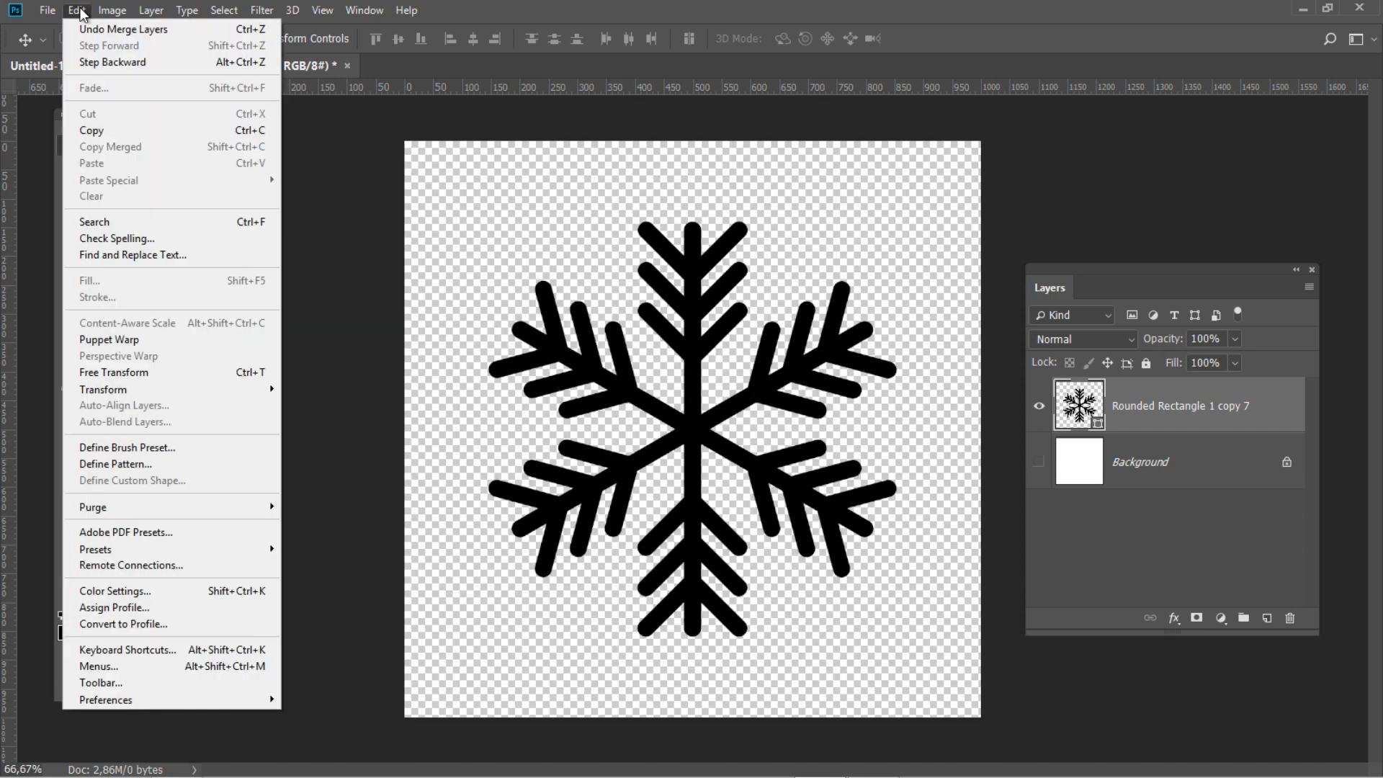
left_click(178, 445)
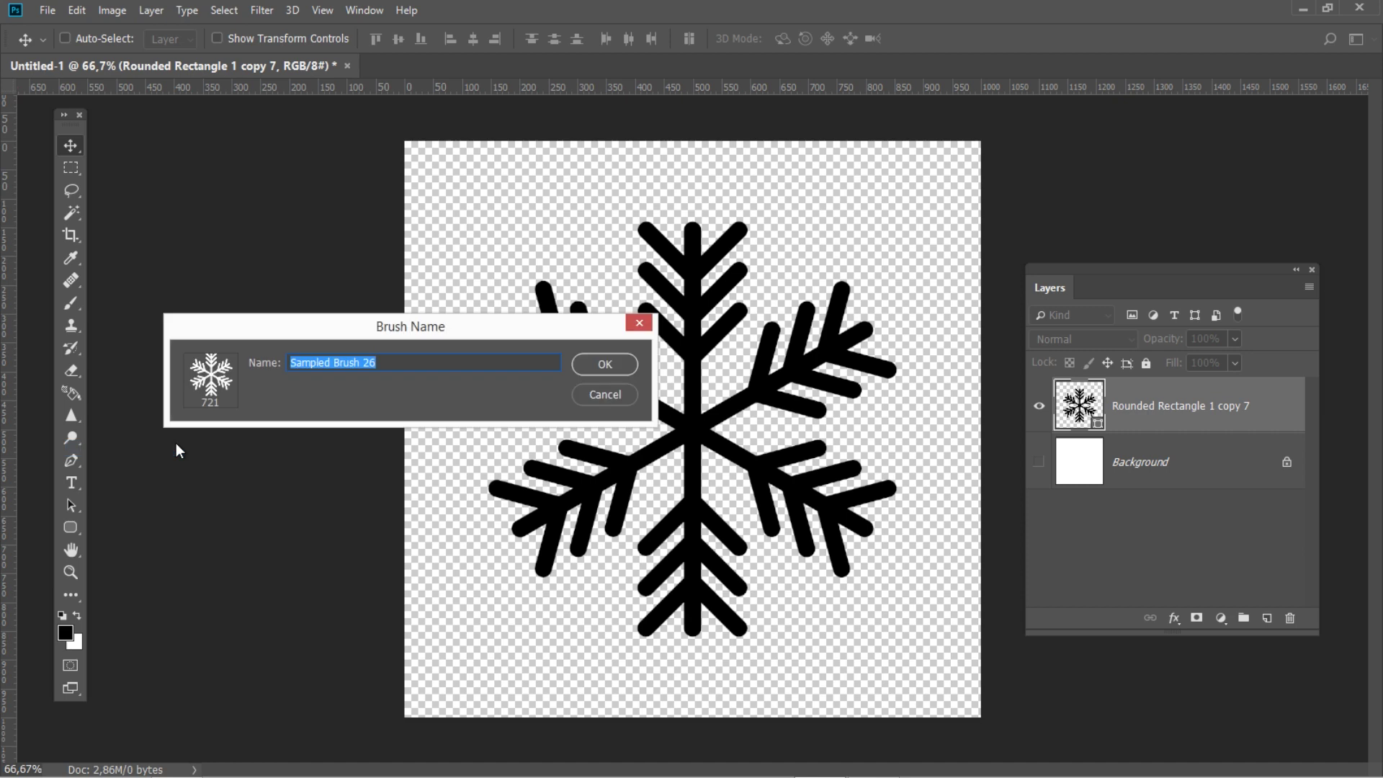
type("s")
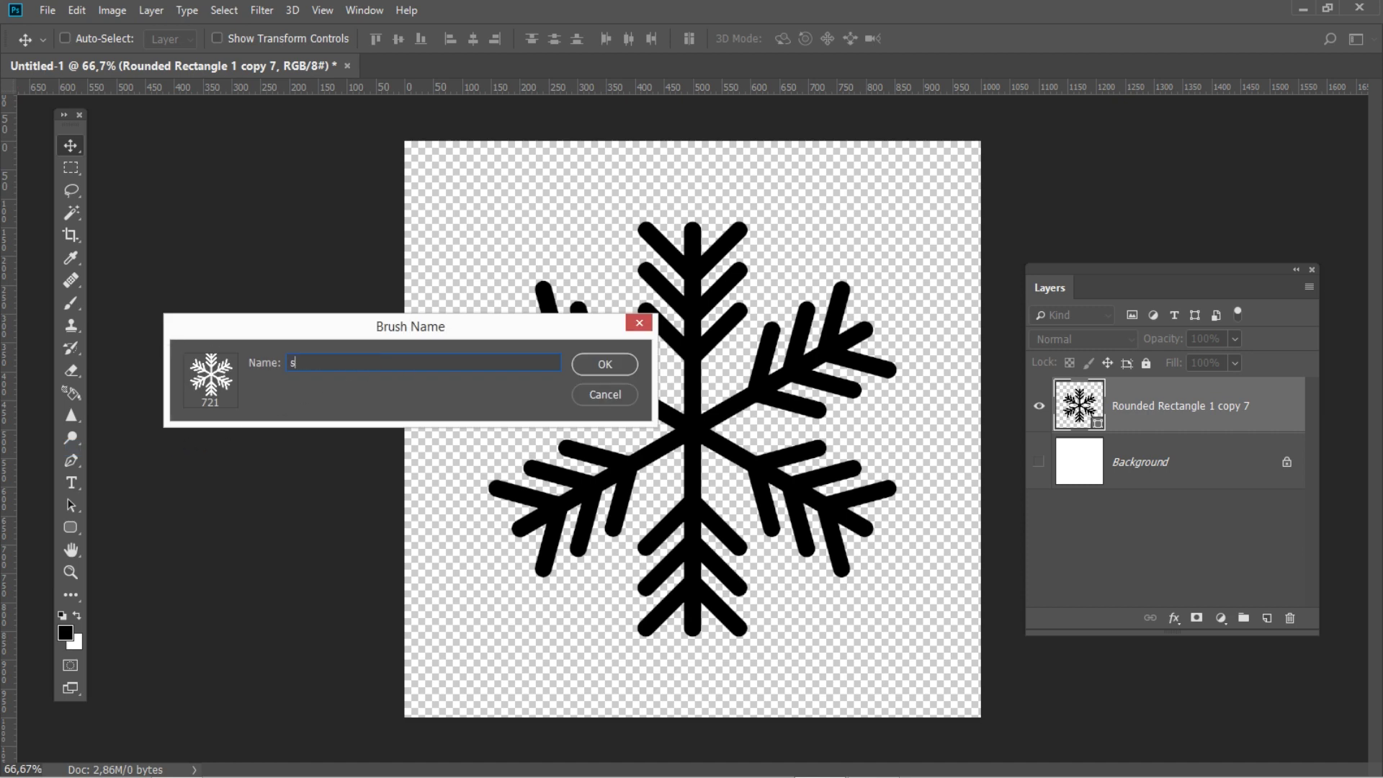
type("N")
left_click(594, 365)
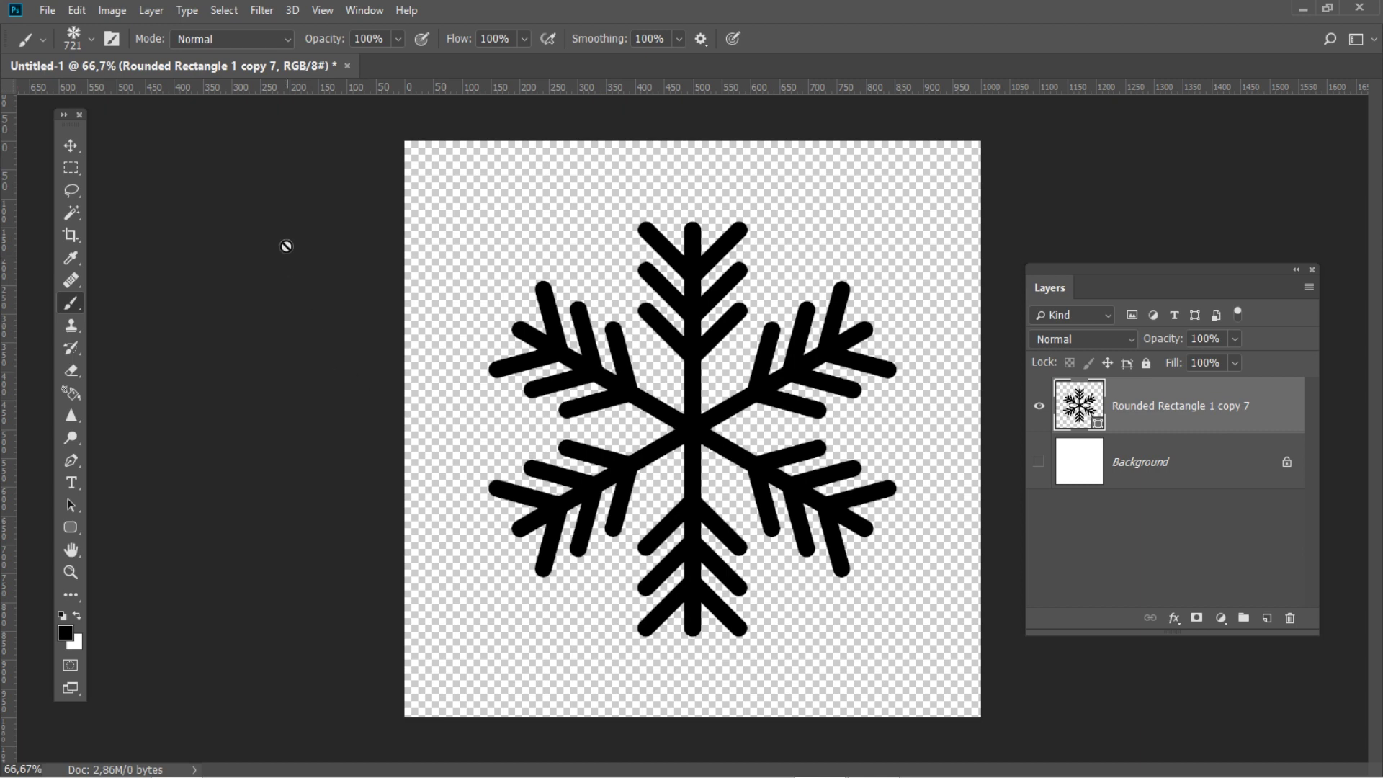
- Enable Shape Dynamics with 100% size jitter and 100% angle jitter
left_click(110, 37)
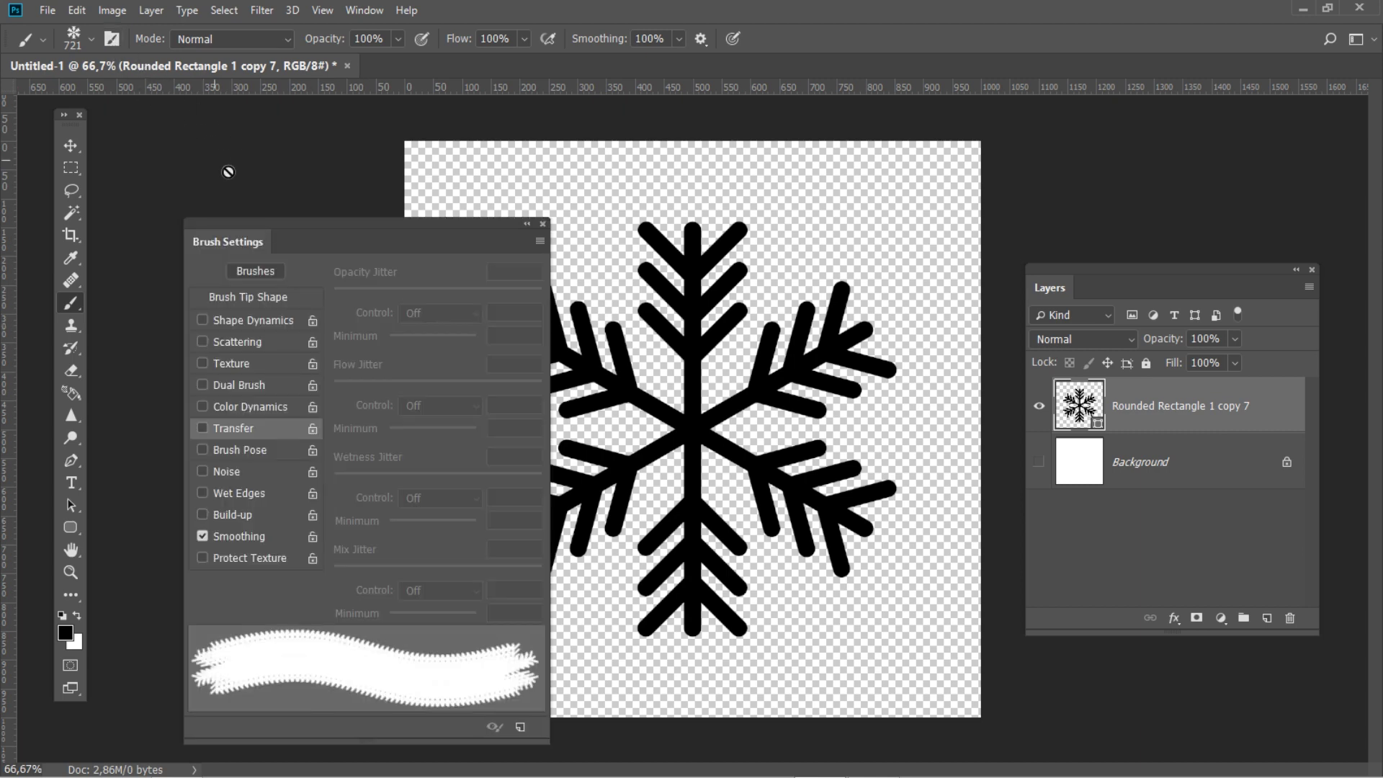
left_click_drag(311, 232, 280, 157)
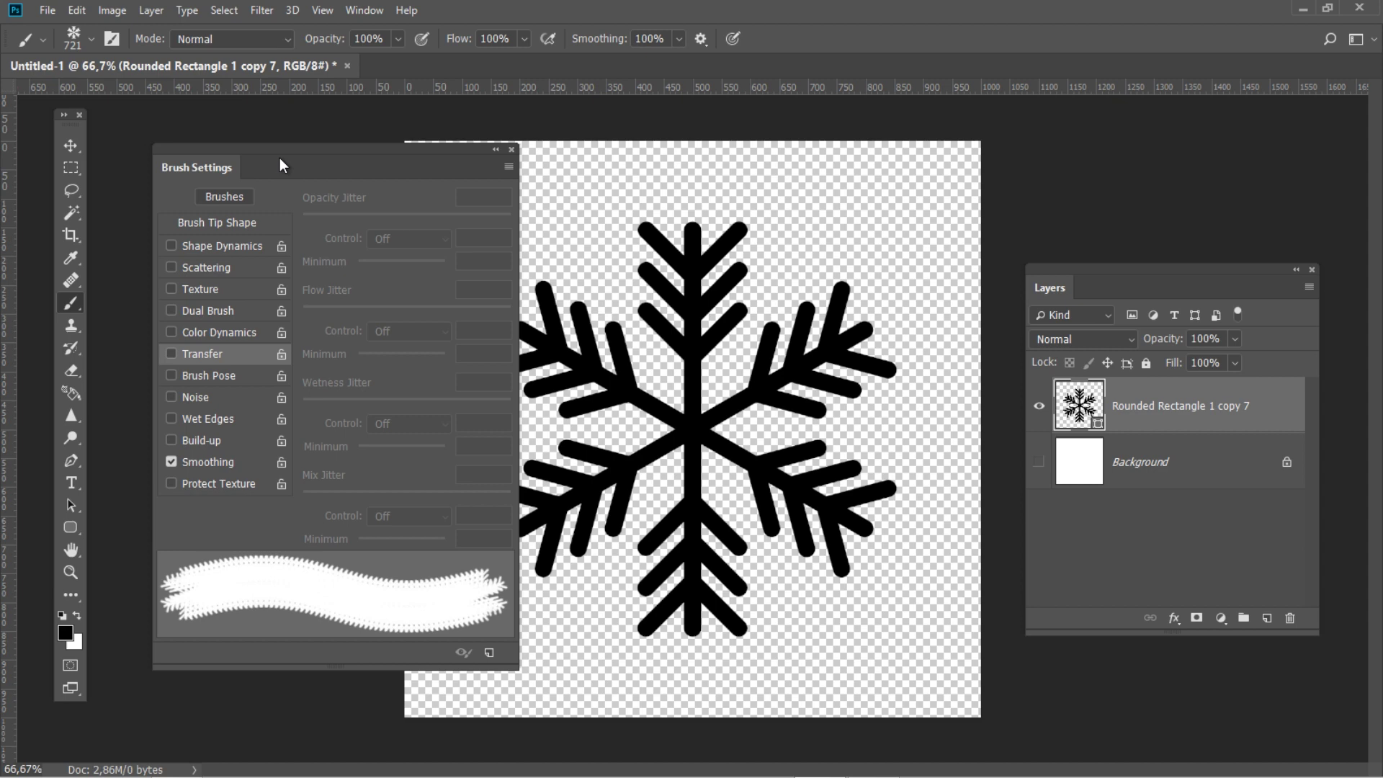
left_click(209, 245)
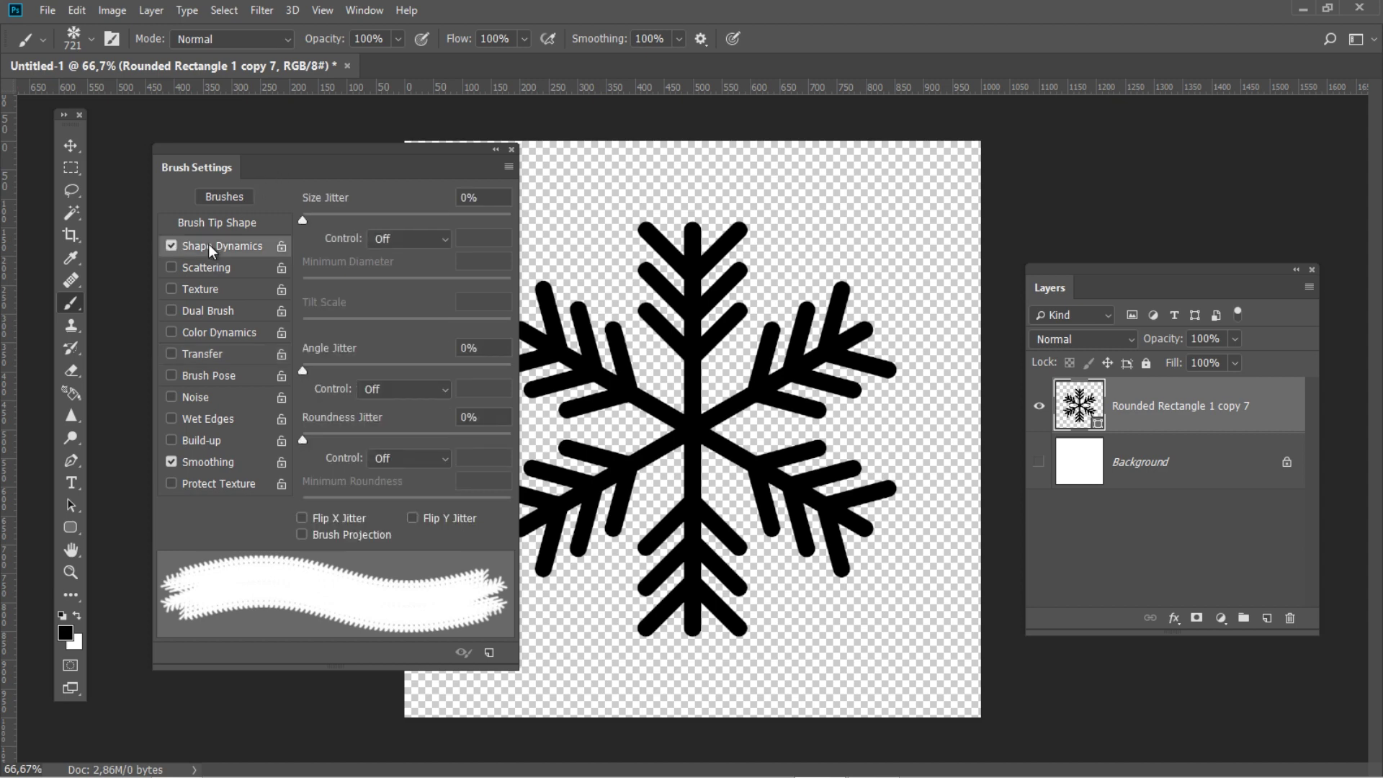
left_click_drag(304, 220, 558, 223)
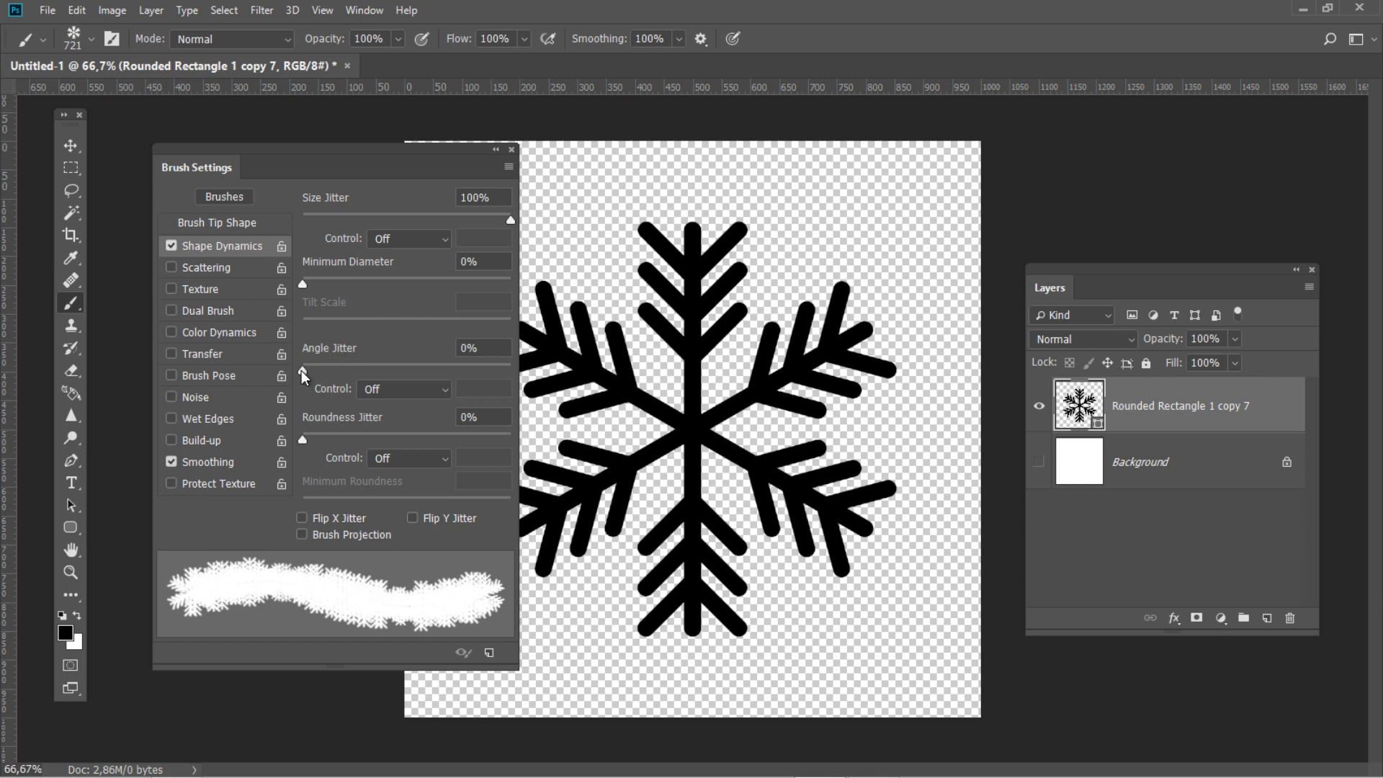
left_click_drag(304, 373, 526, 375)
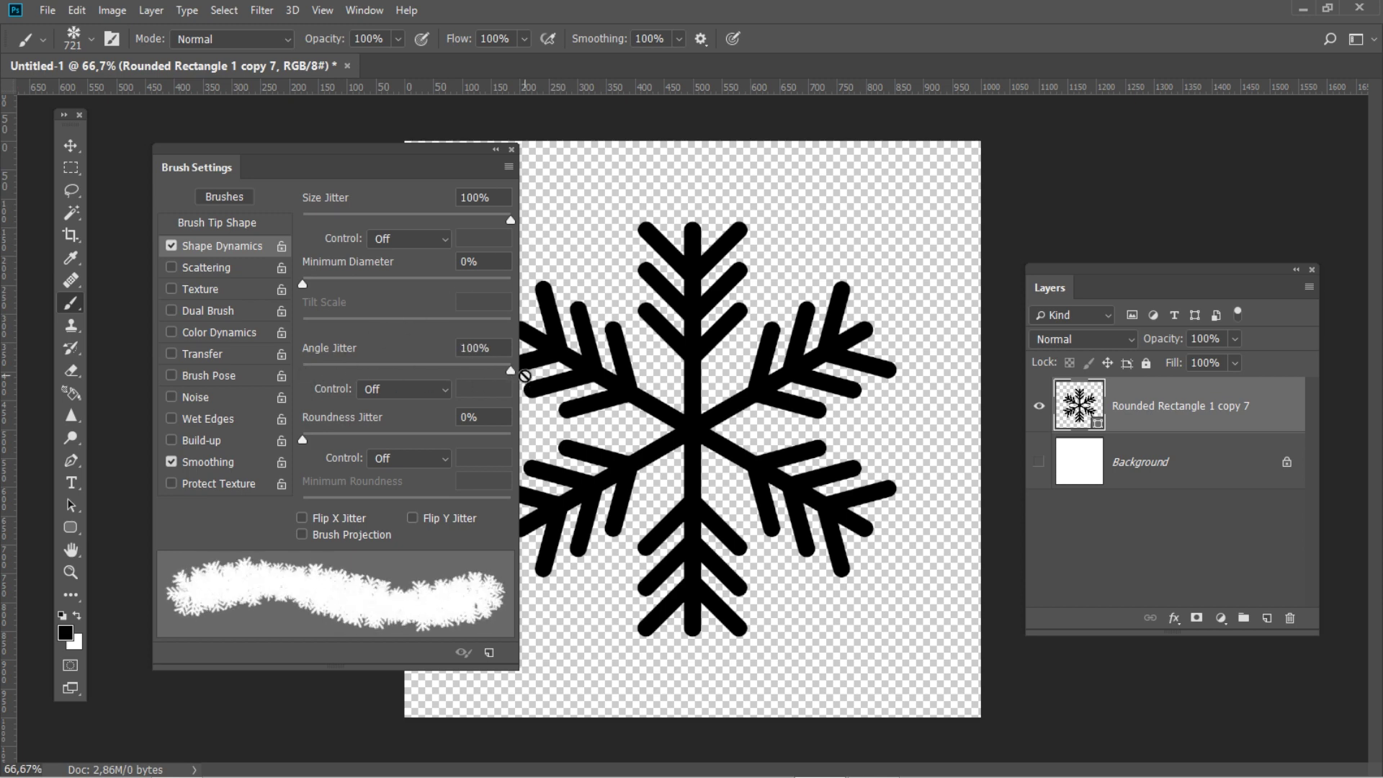
- Set Scattering to 1000% on both axes and enable Transfer for opacity jitter
left_click(171, 268)
left_click(200, 268)
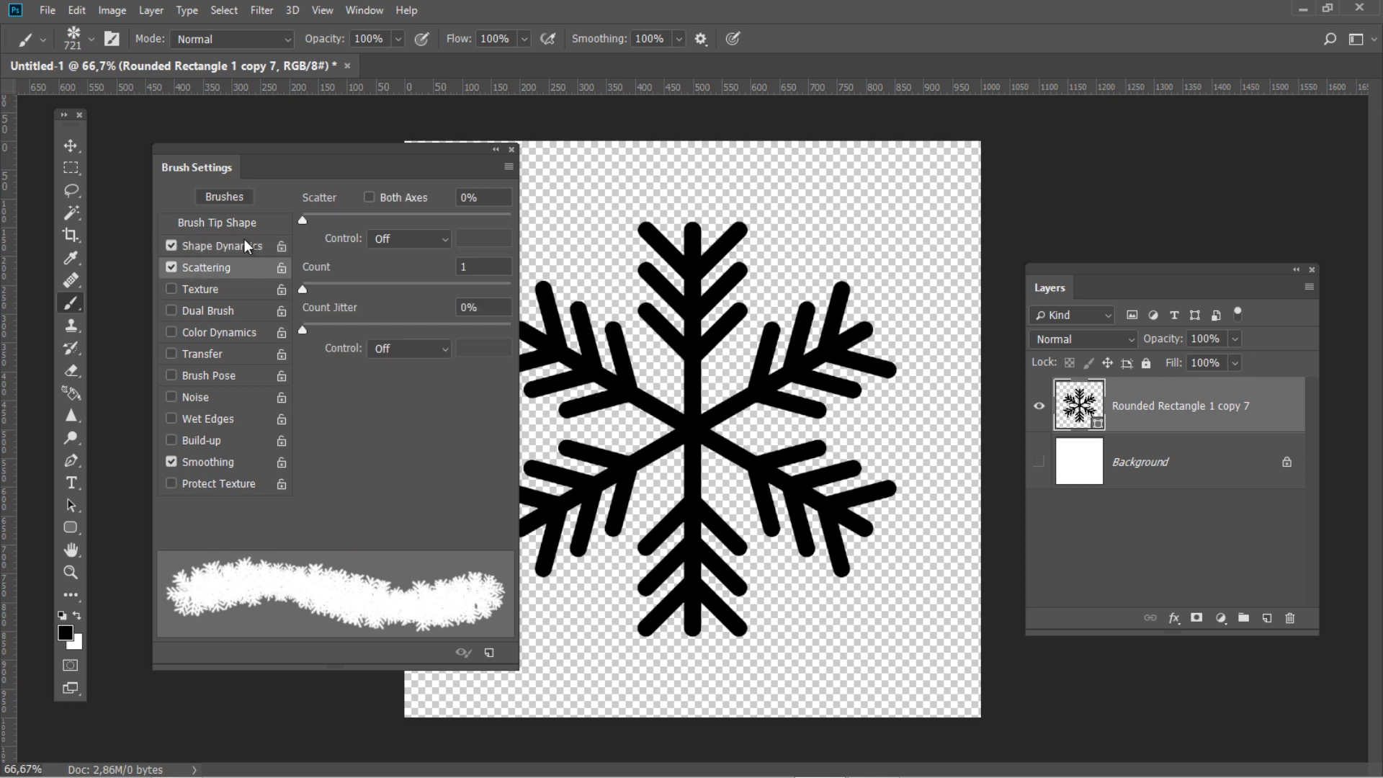
left_click_drag(302, 222, 523, 222)
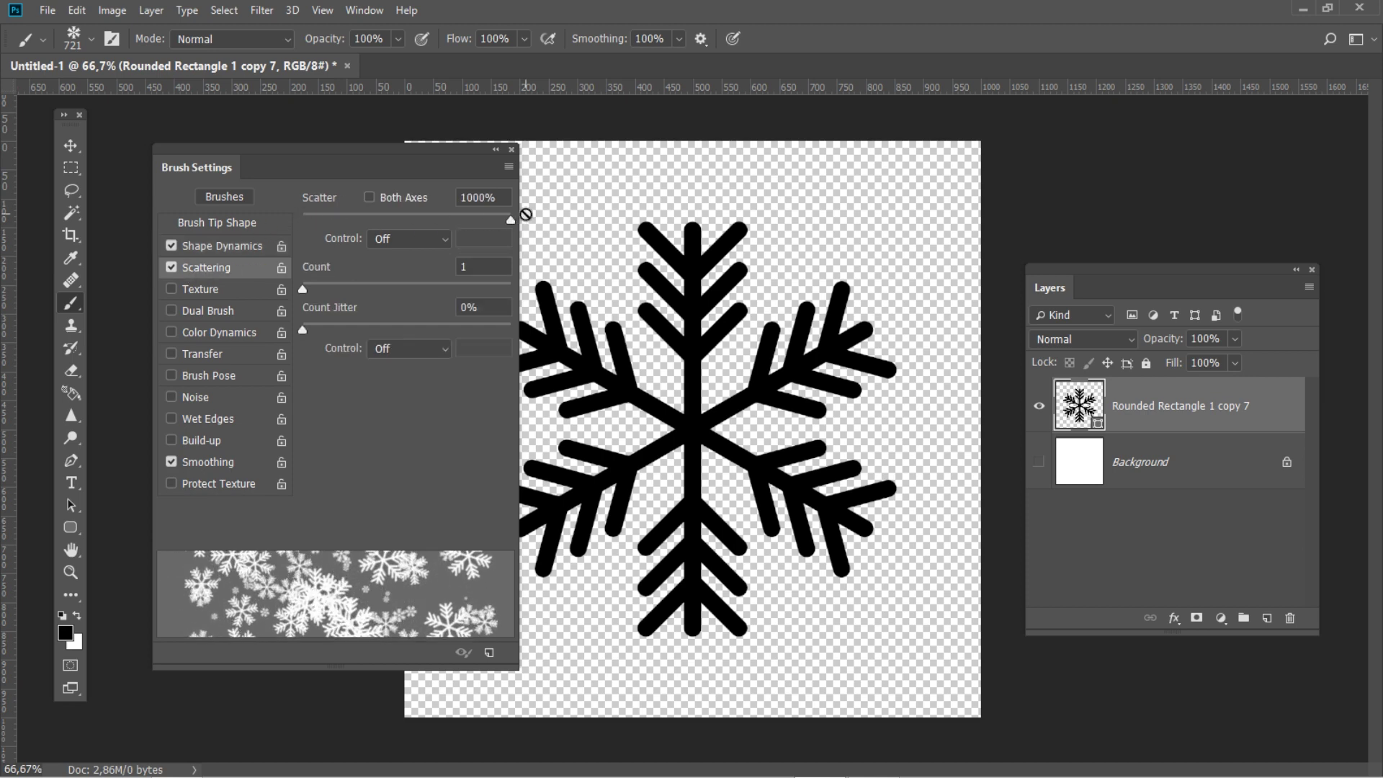
left_click(369, 198)
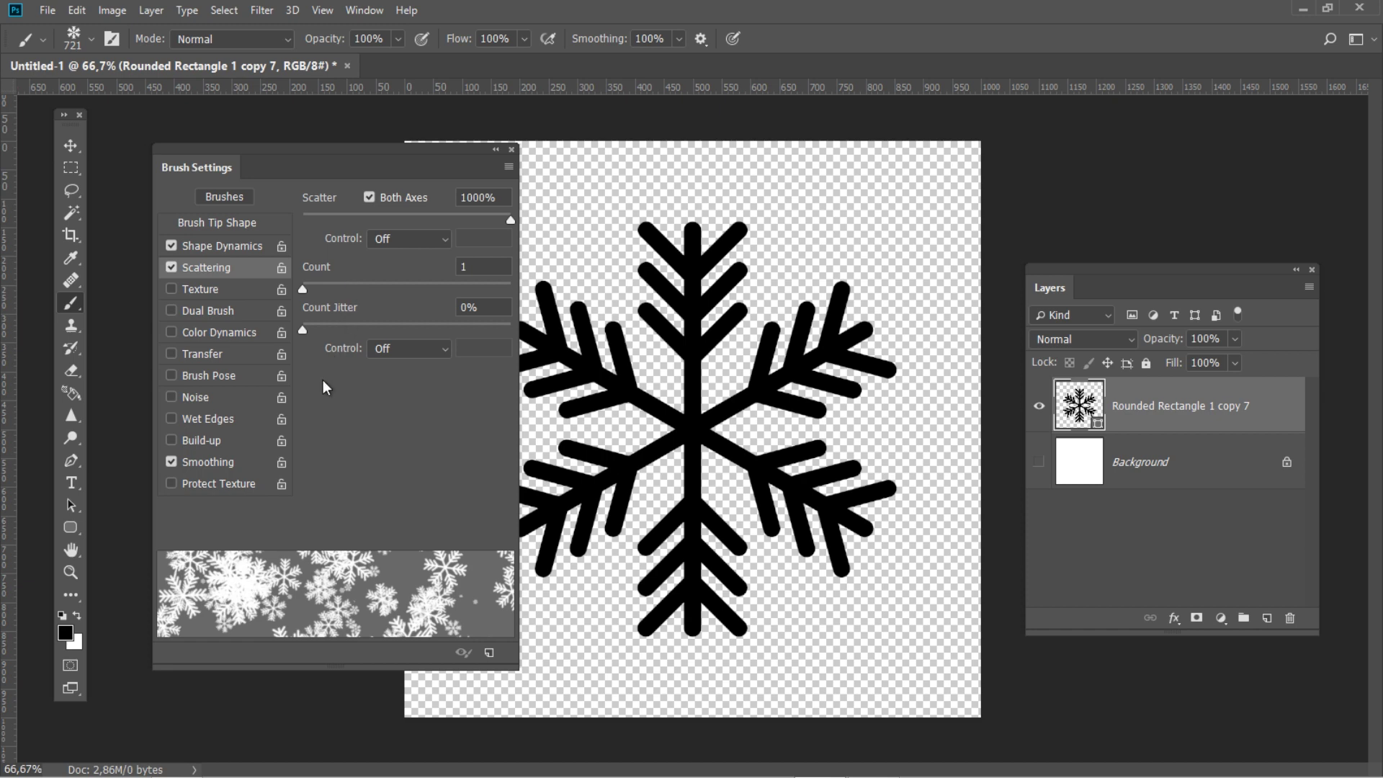
left_click(172, 354)
left_click(196, 361)
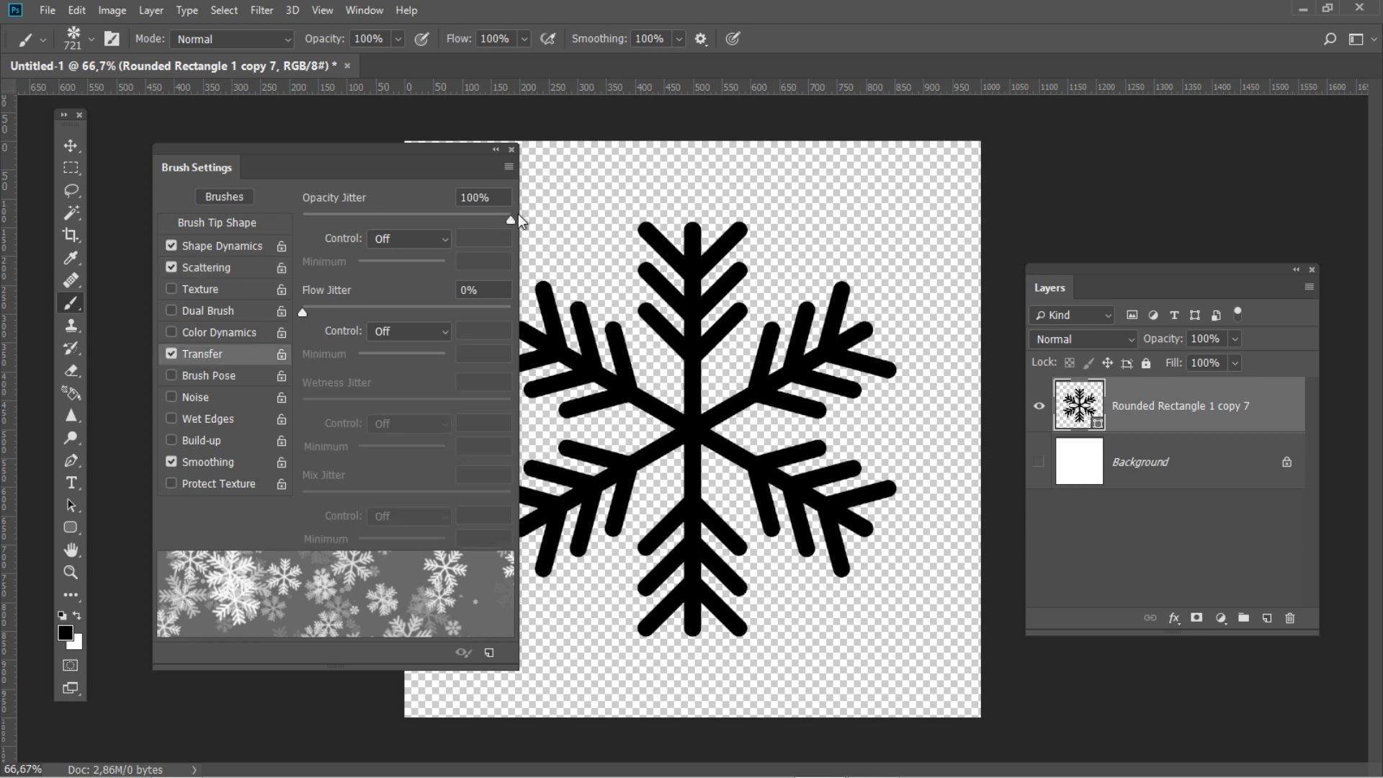
- Save the tuned brush as a new preset named Snowflake 2
left_click(509, 166)
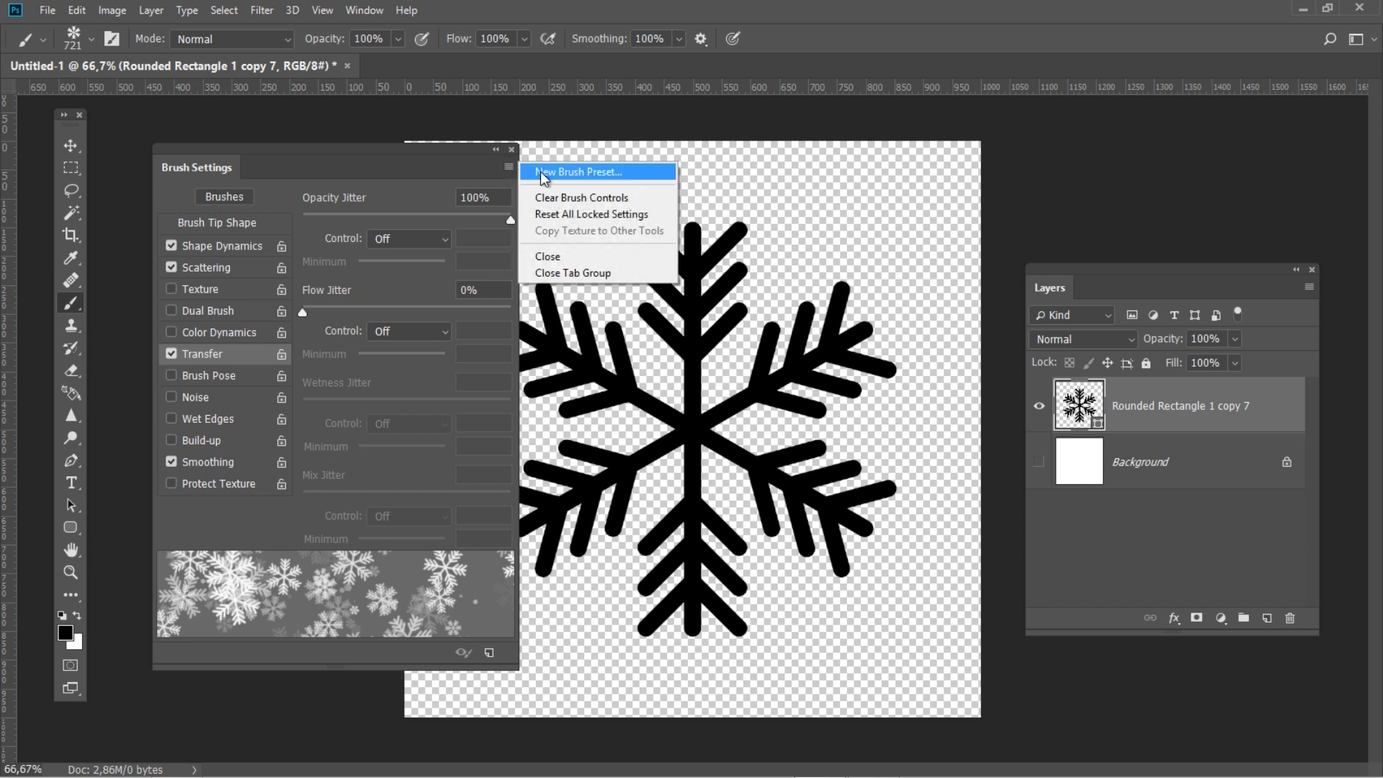
left_click(540, 173)
left_click(580, 364)
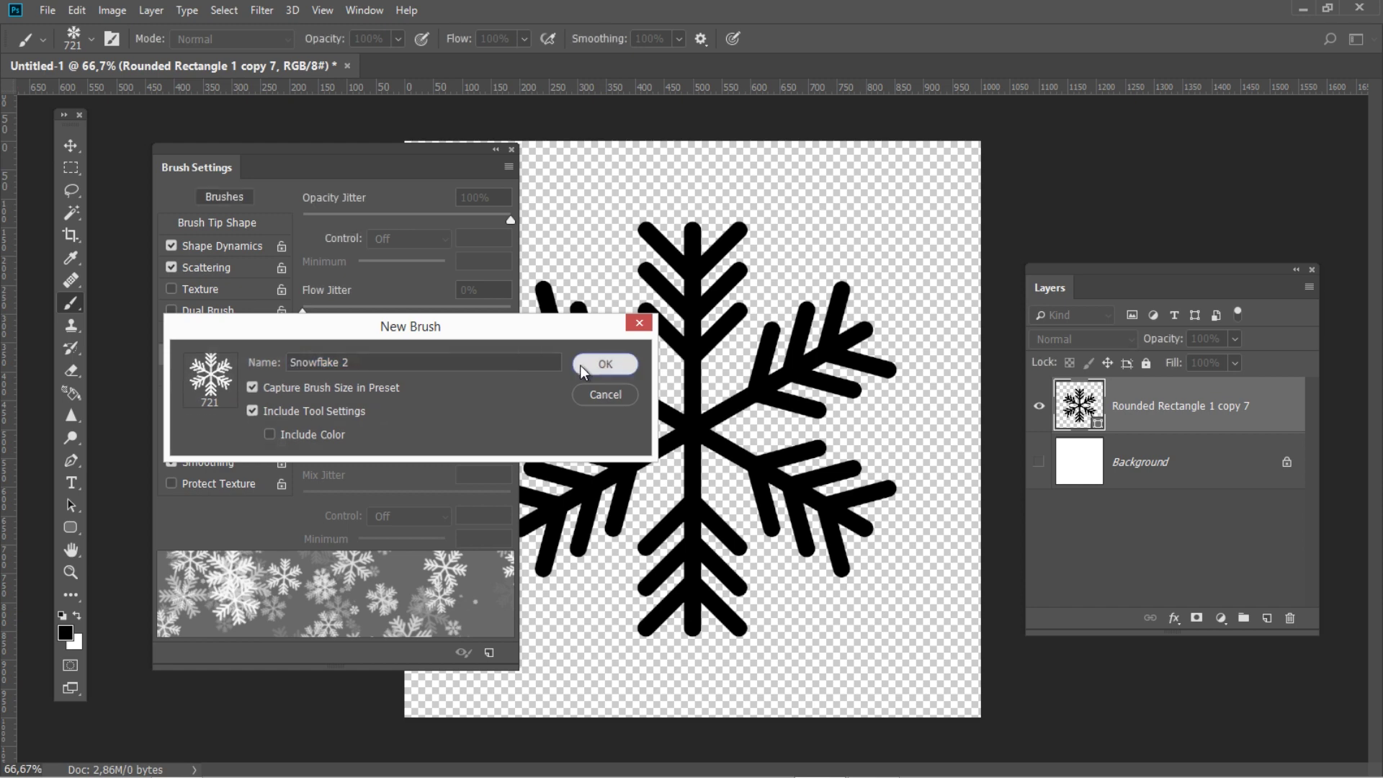
left_click(512, 149)
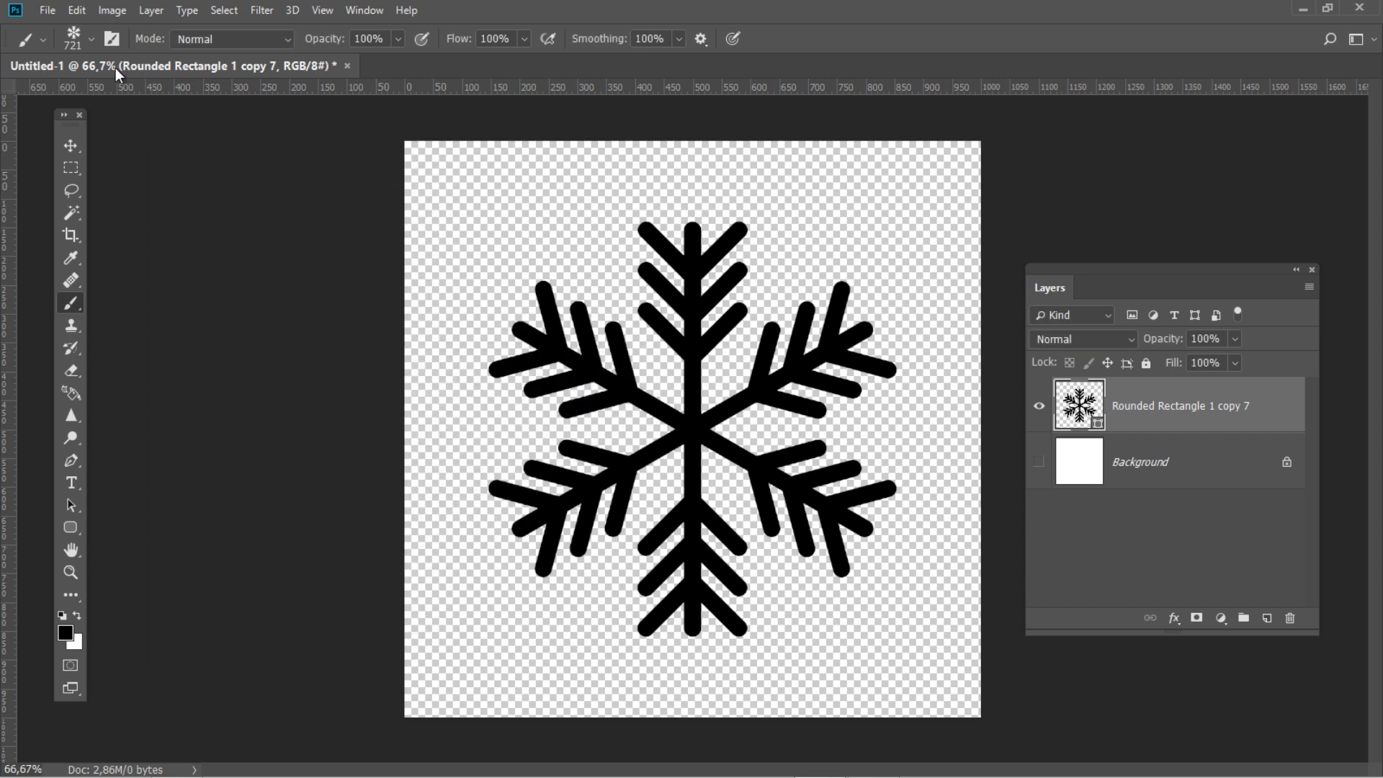
- Open the husky-in-snow photo from File > Open
left_click(48, 10)
left_click(69, 43)
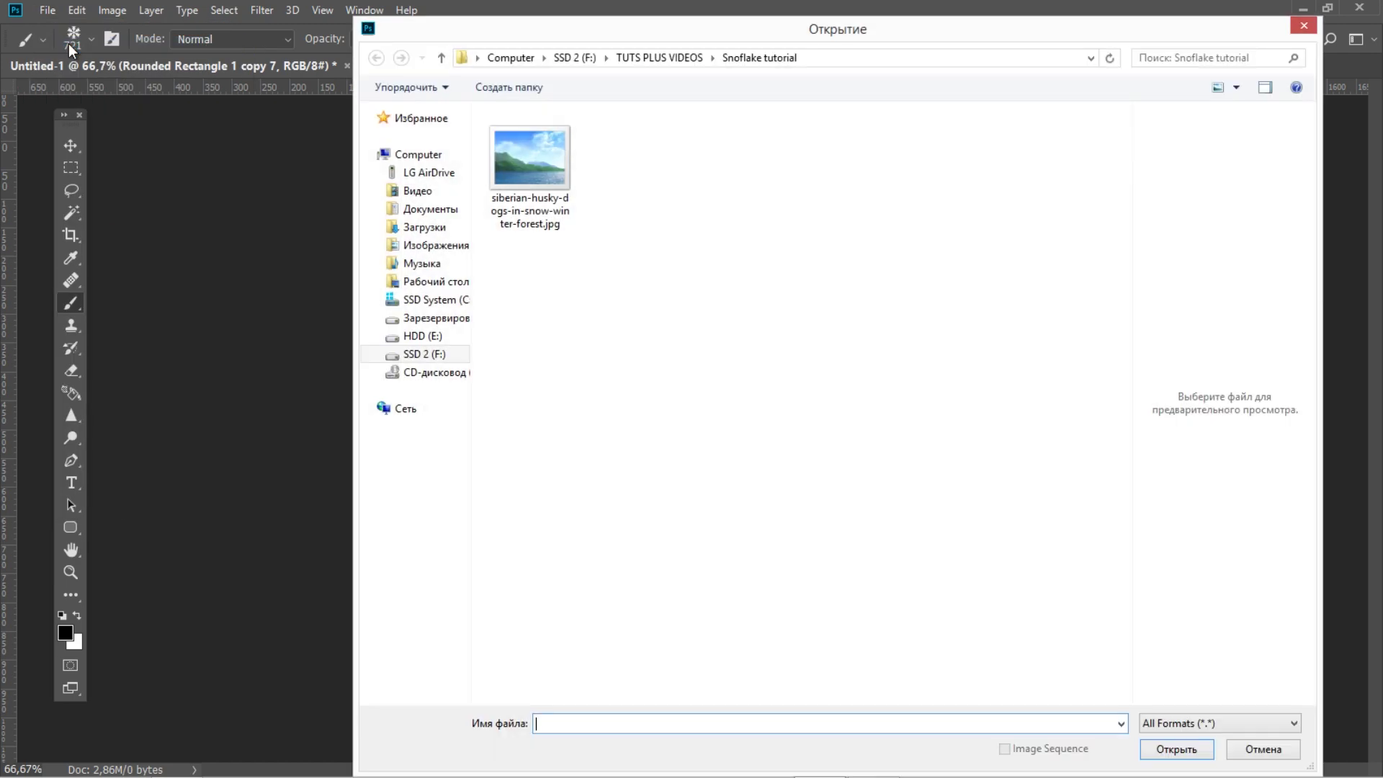
double_click(515, 172)
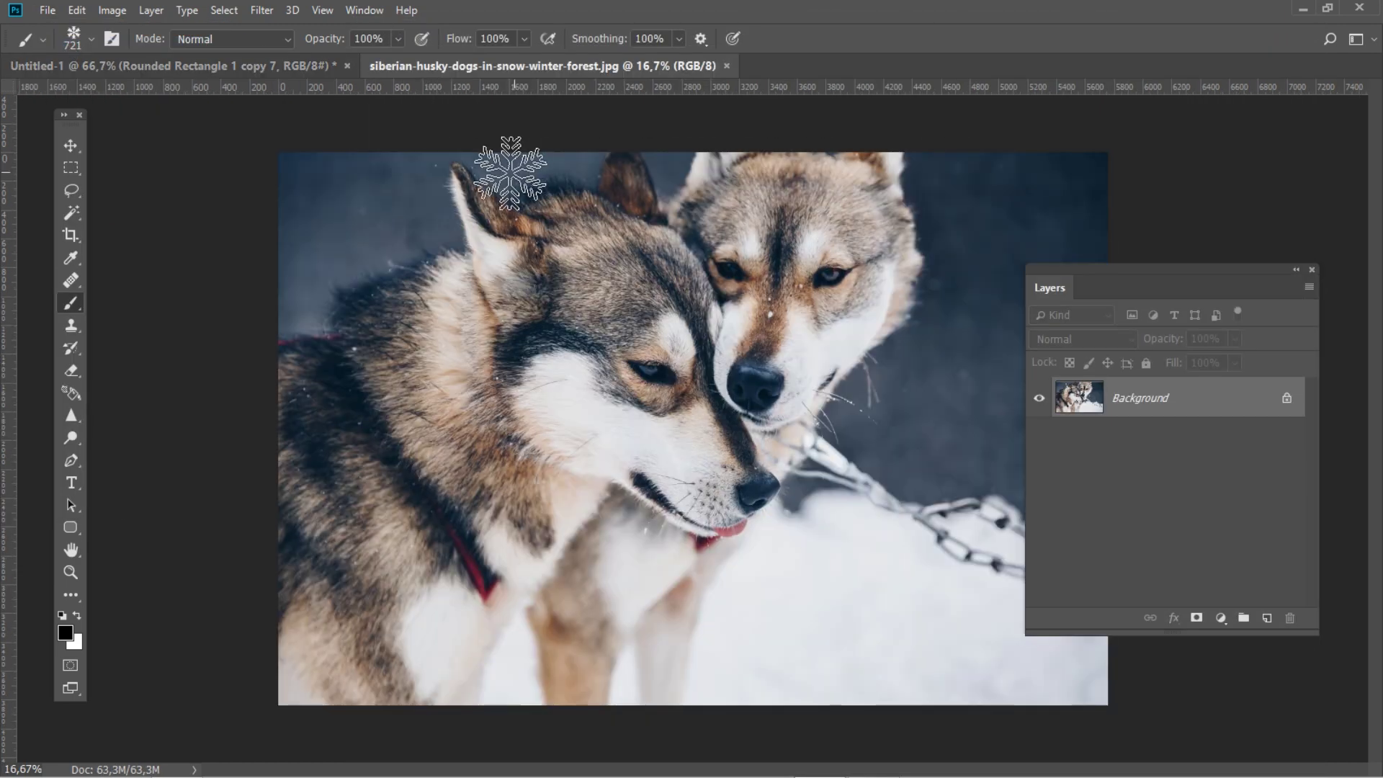
scroll(187, 216, "down", 1)
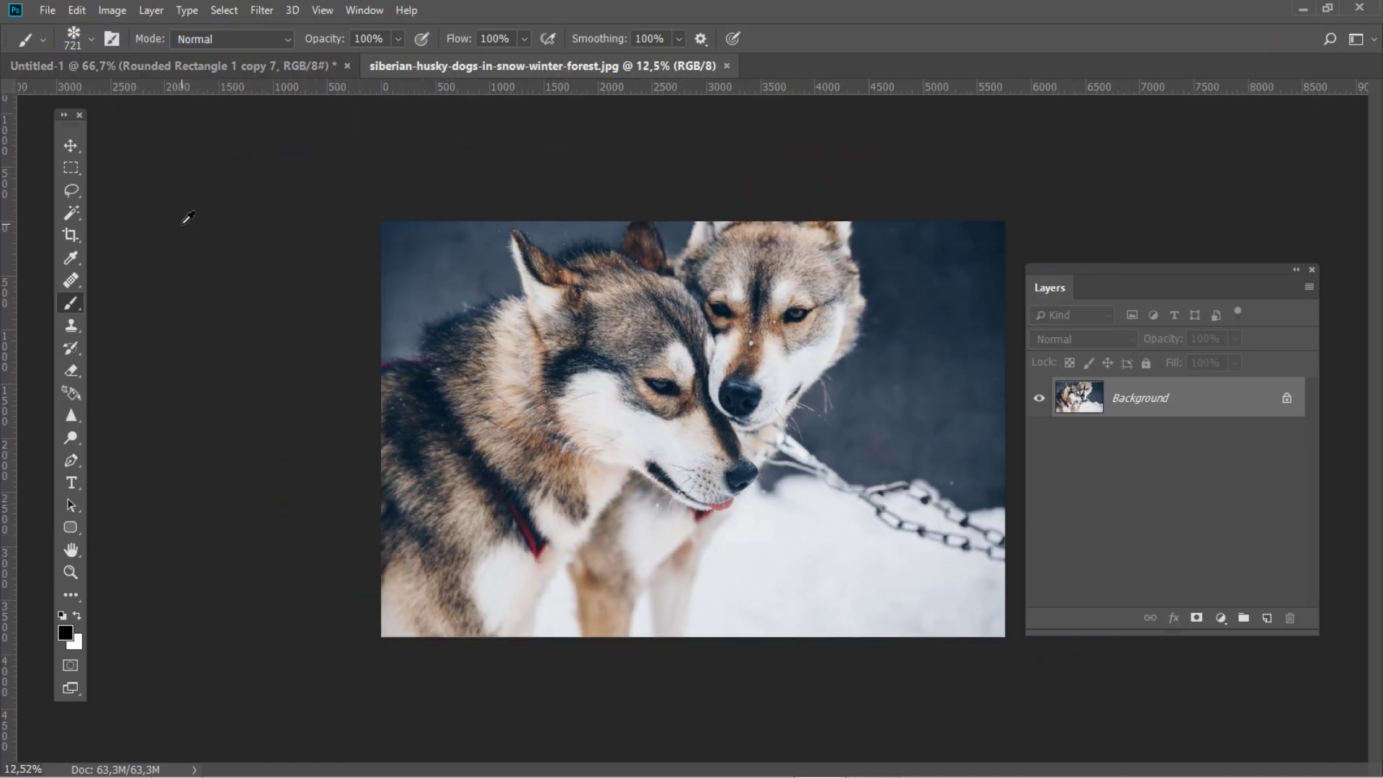
- Create empty Layer 1 and Layer 2, select Layer 1 and make white the paint colour
key("ctrl+shift+n")
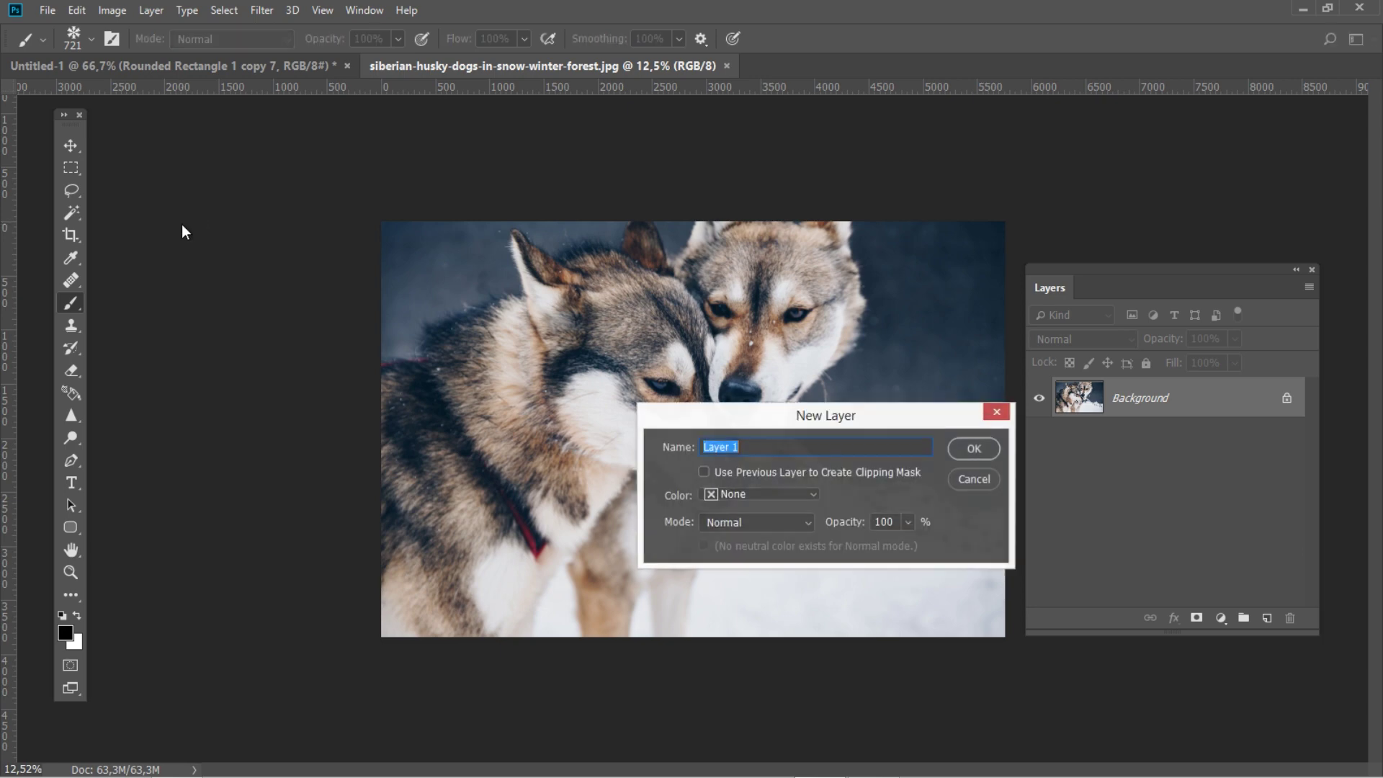
key("Return")
key("ctrl+shift+n")
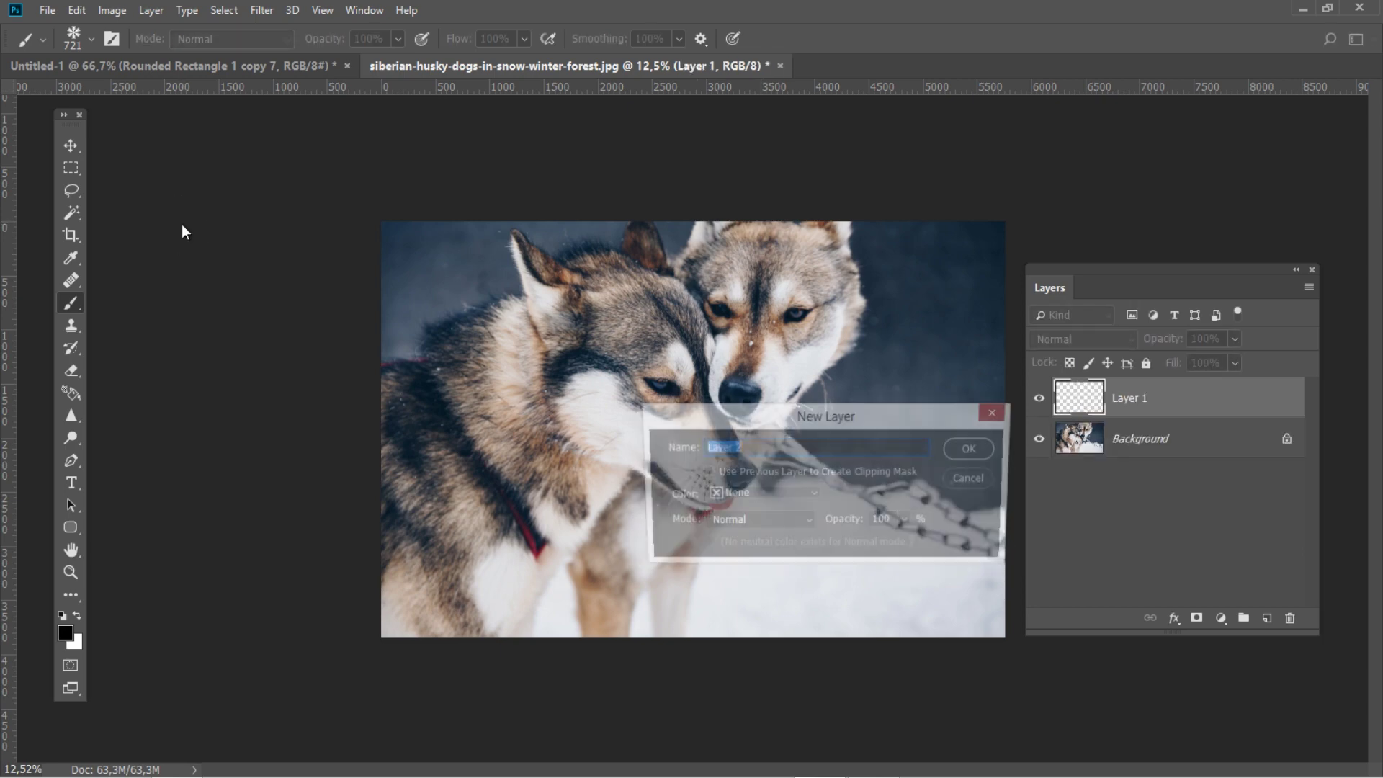
key("Return")
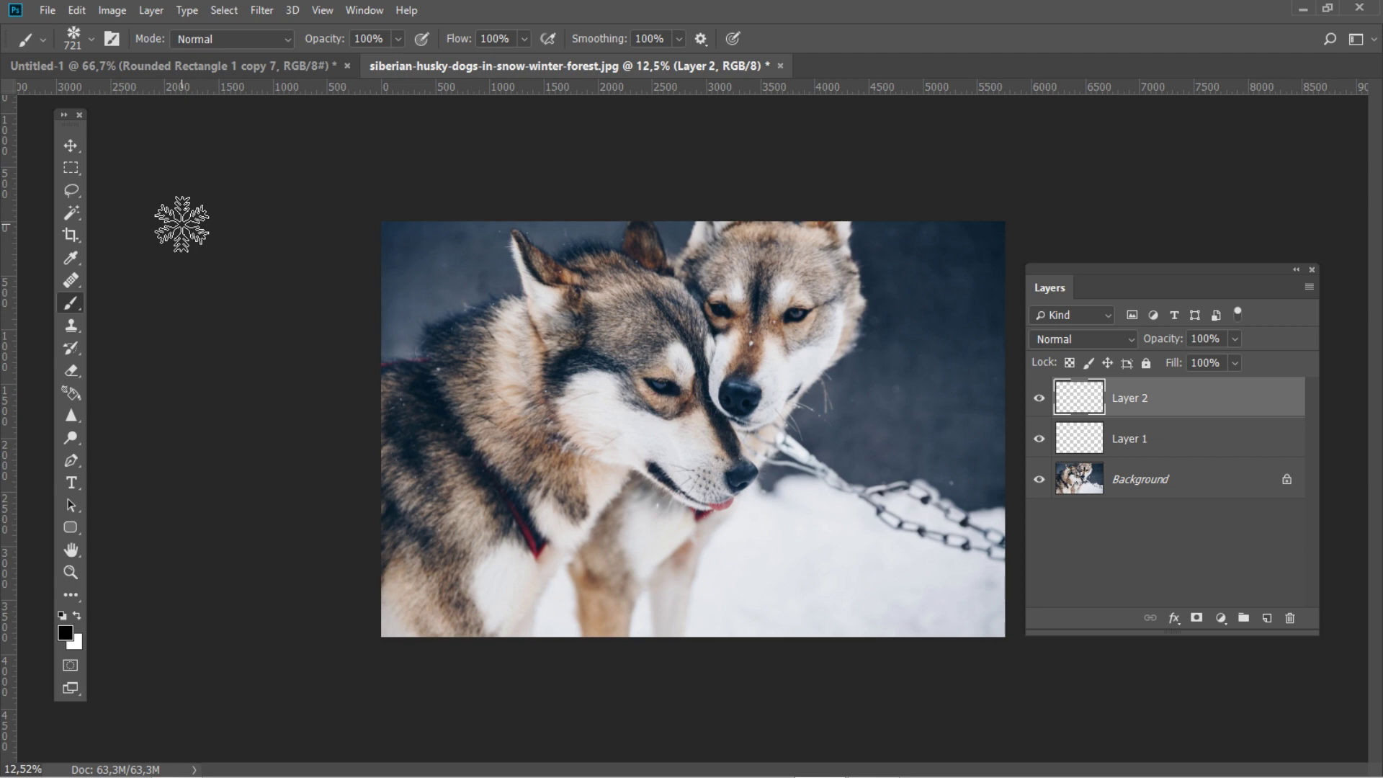
key("alt+bracketleft")
key("x")
- Set the Snowflake 2 brush to 250 px and paint snowflakes across Layer 1
left_click(91, 40)
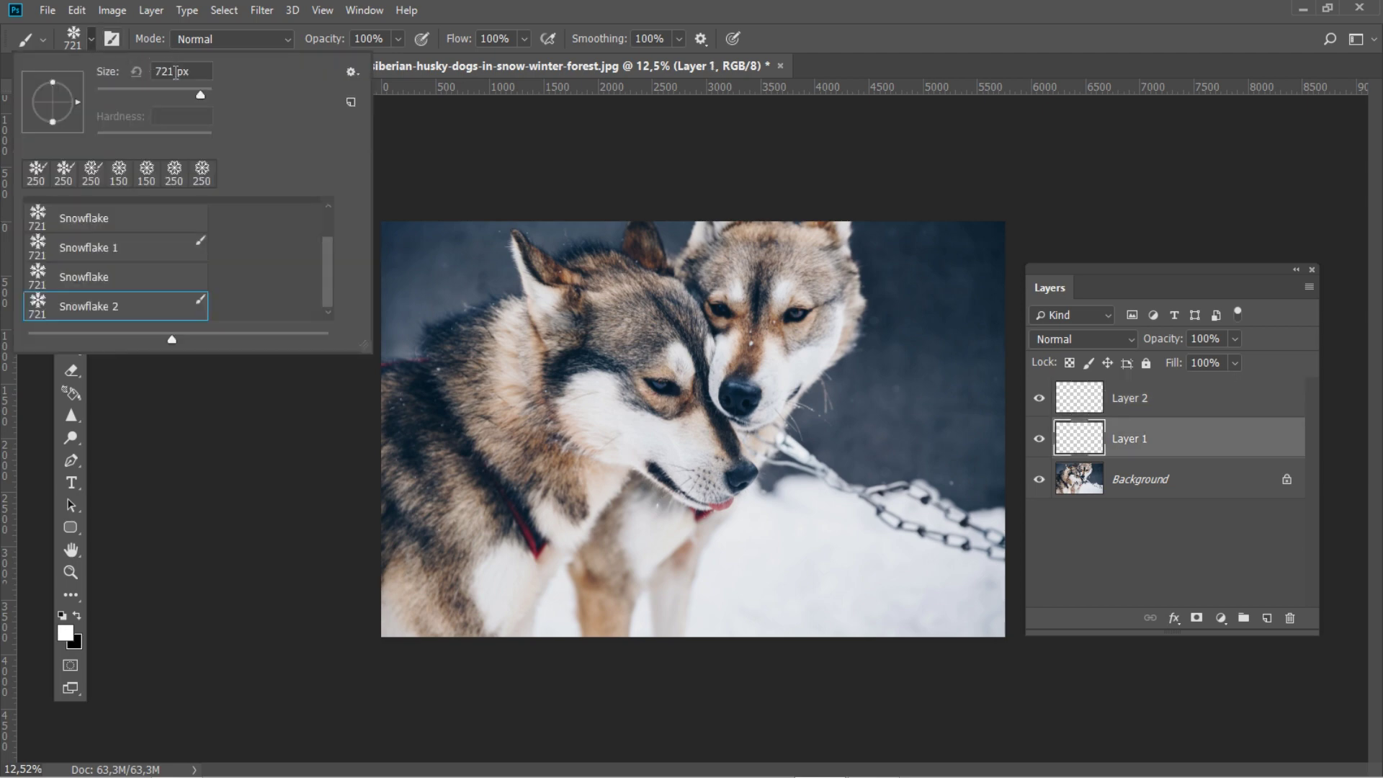
double_click(177, 72)
type("250")
key("Return")
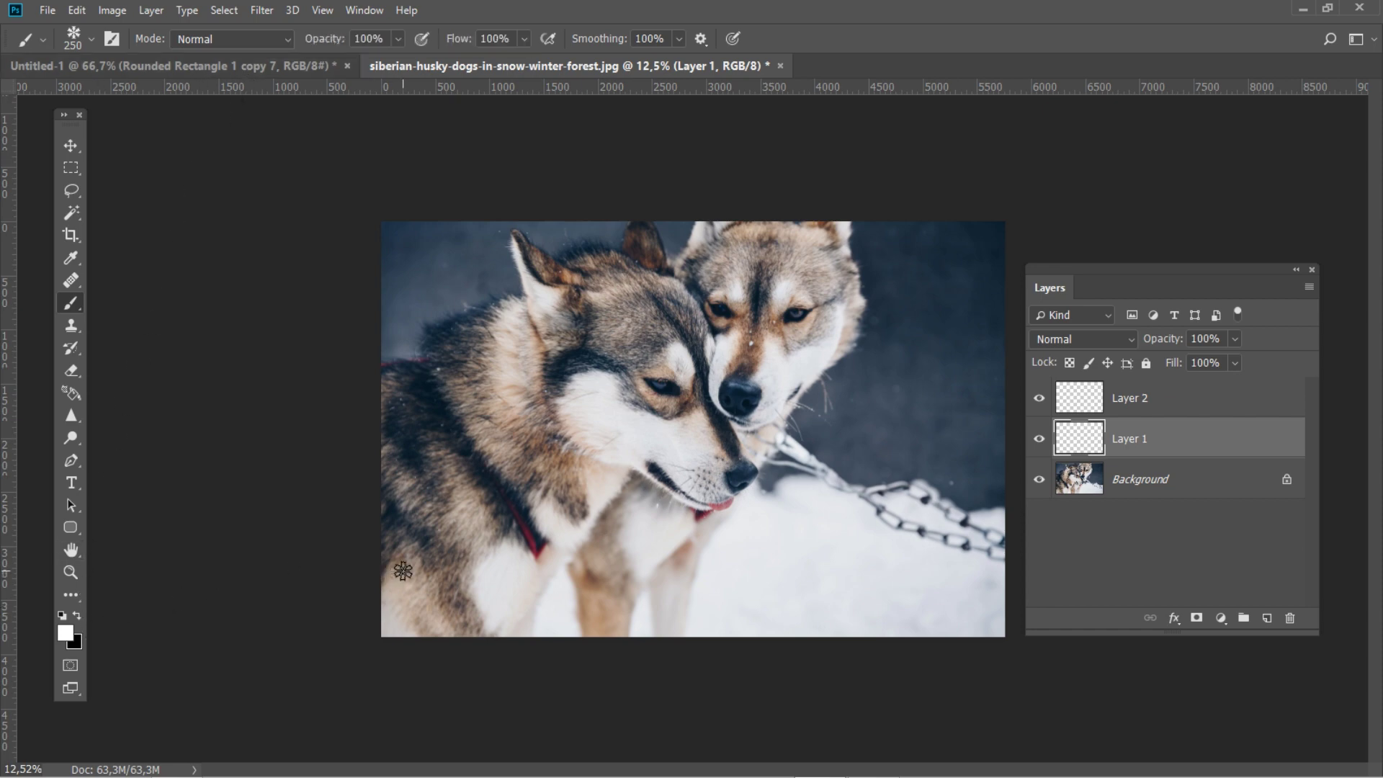
left_click_drag(402, 572, 962, 447)
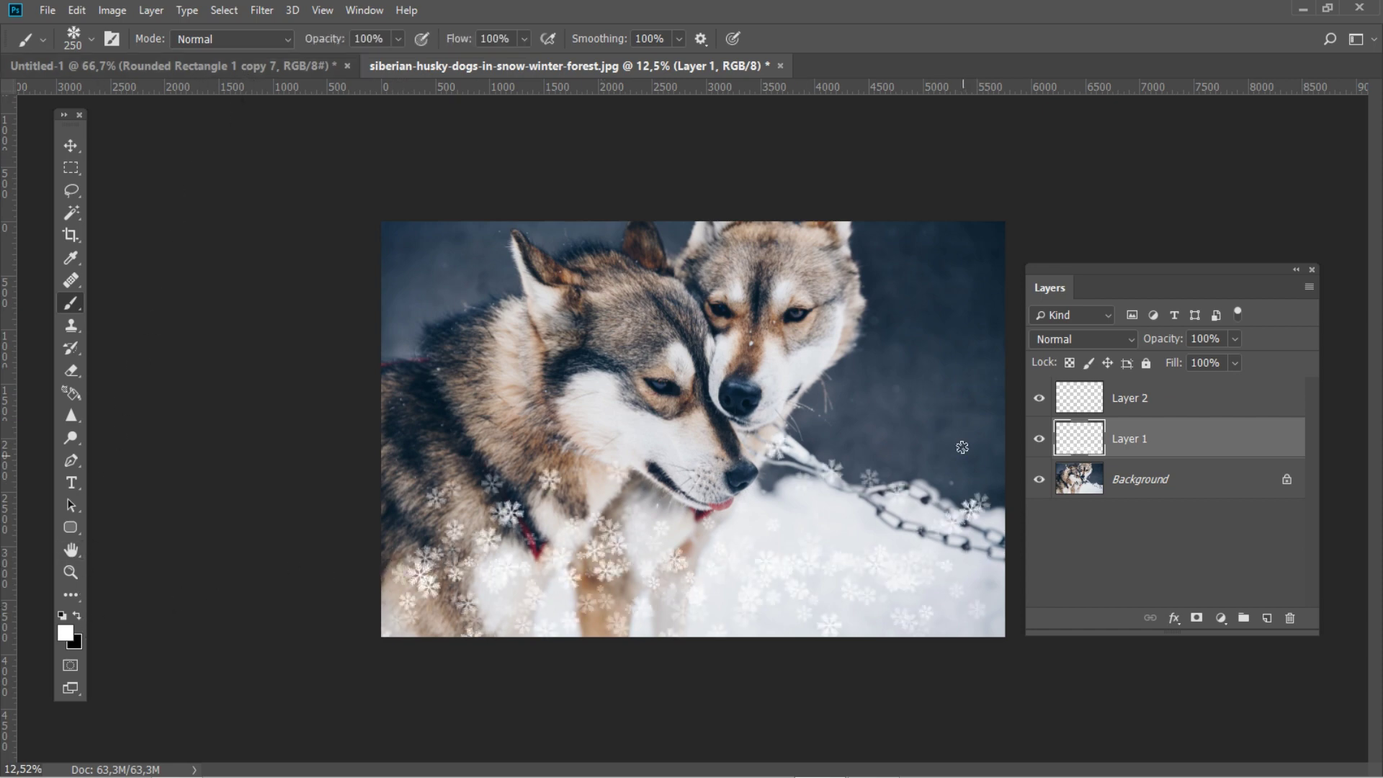
left_click_drag(931, 419, 410, 424)
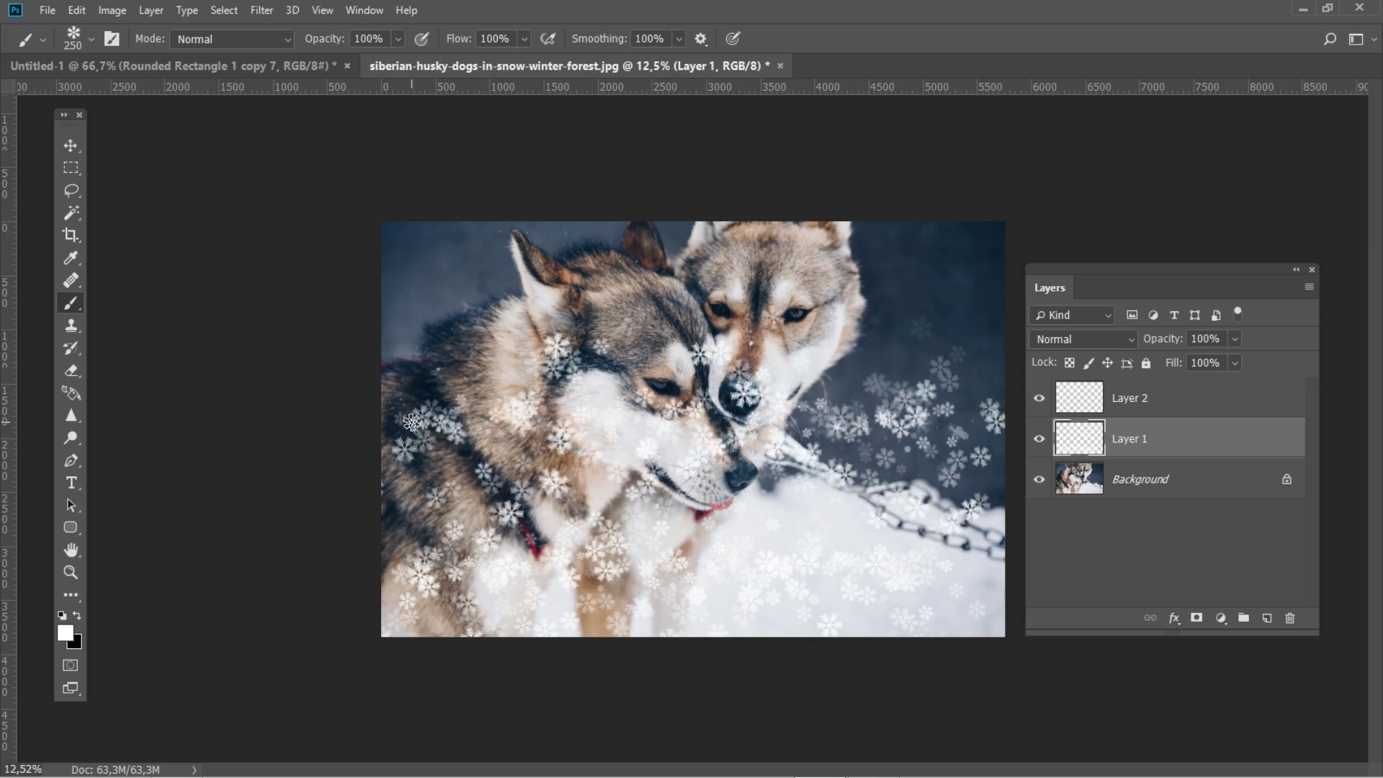
left_click_drag(400, 289, 977, 307)
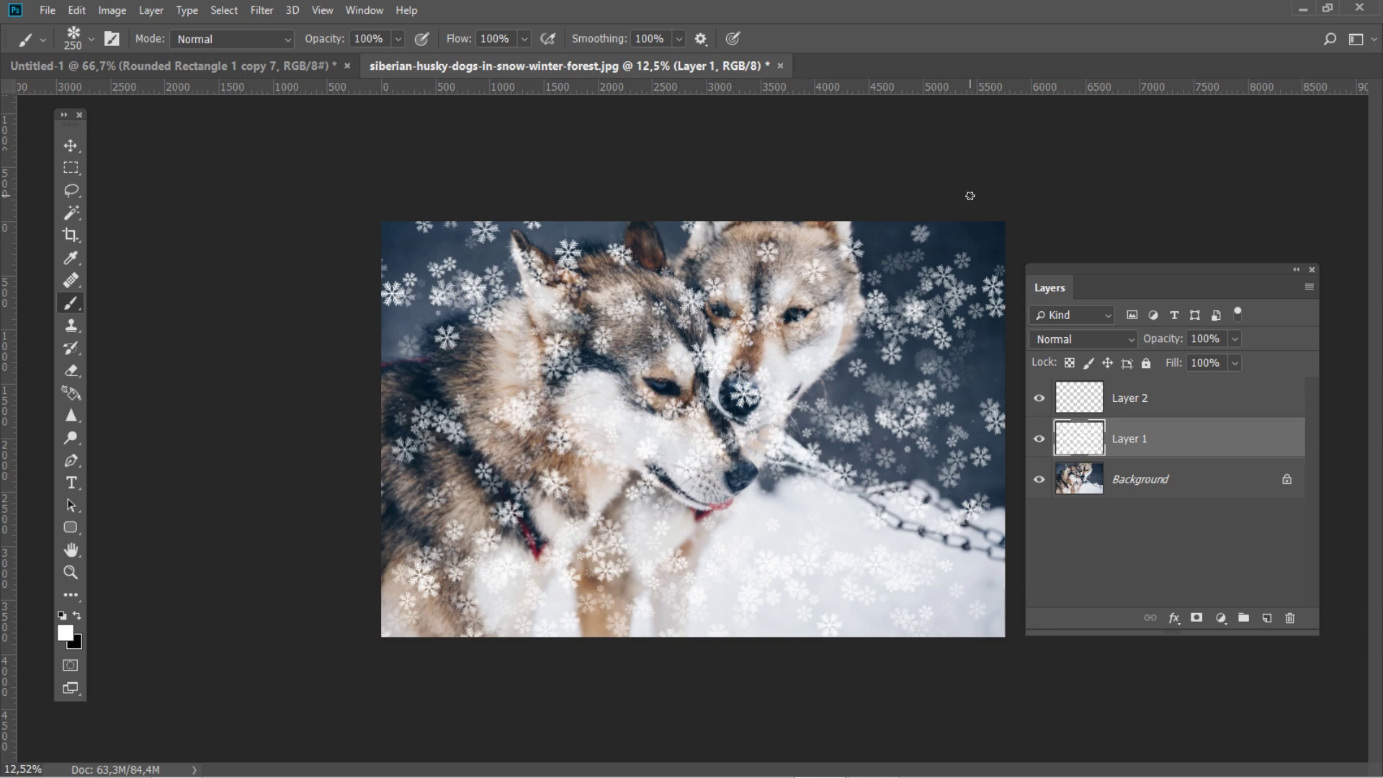
- Paint more snowflake strokes on Layer 2 across the chests and top of the photo
left_click(1168, 401)
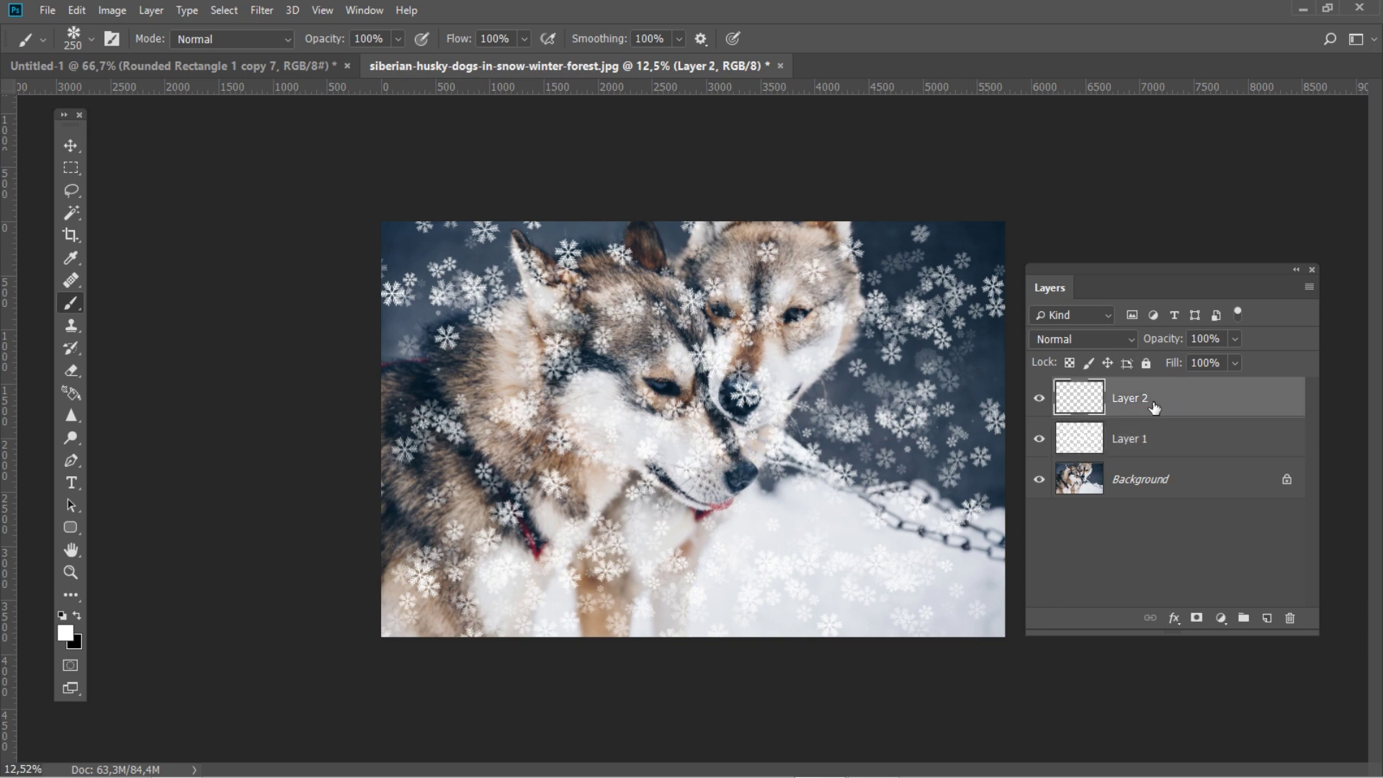
left_click_drag(996, 498, 443, 412)
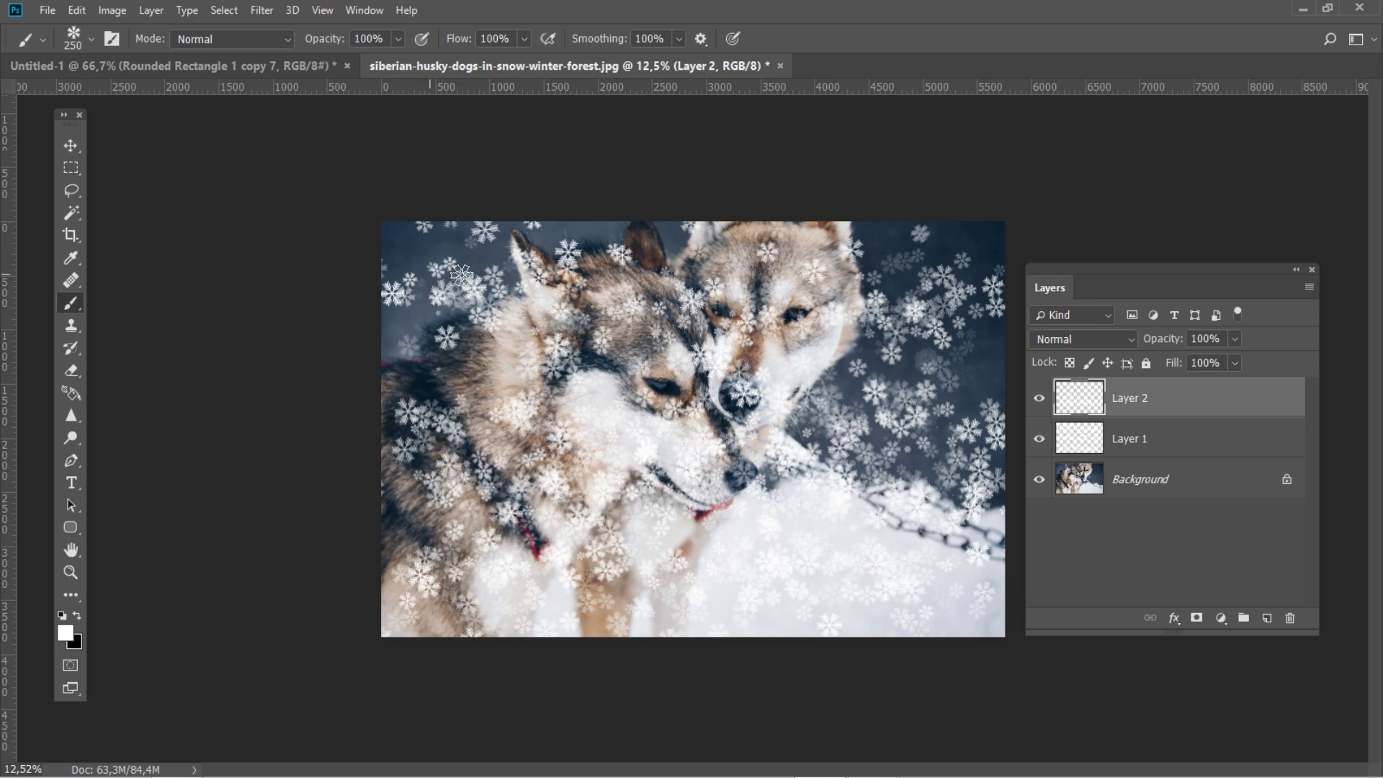
left_click_drag(432, 276, 992, 286)
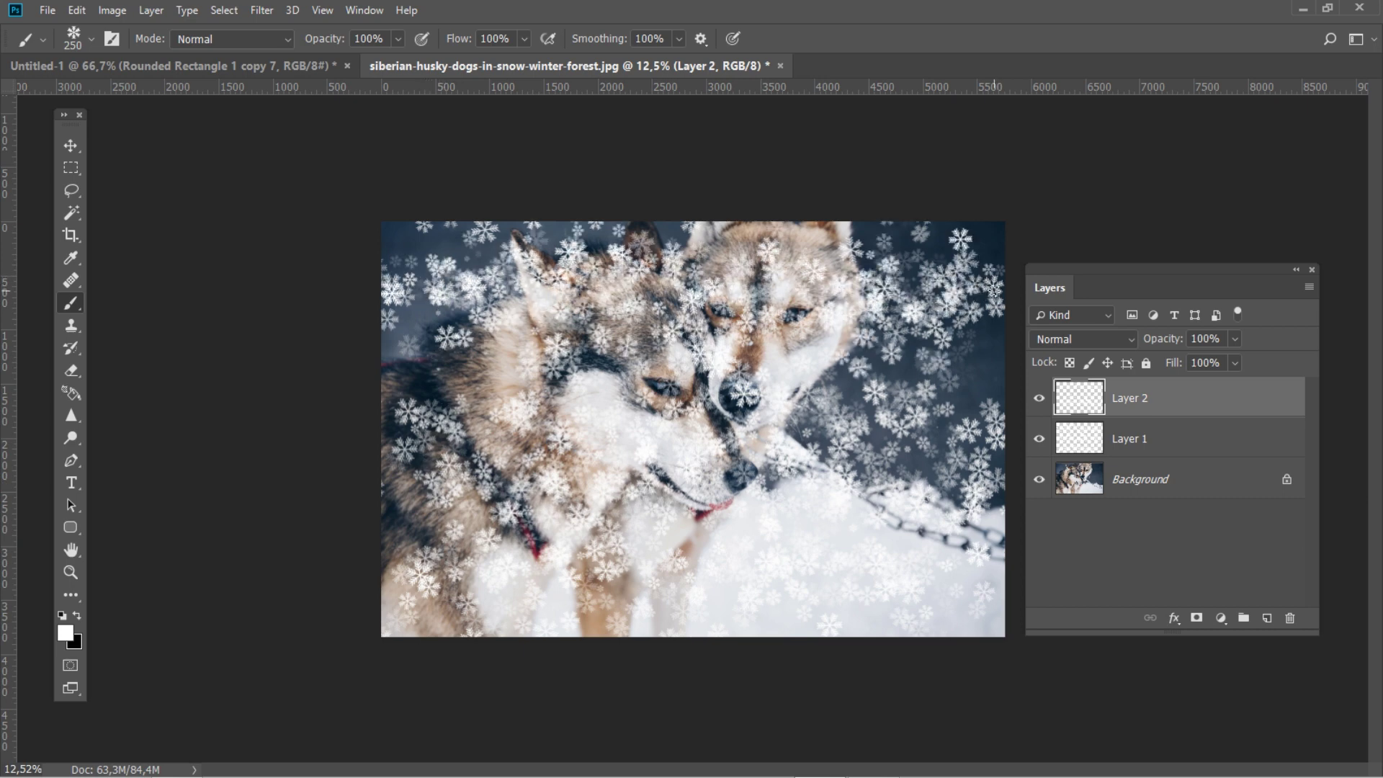
key("v")
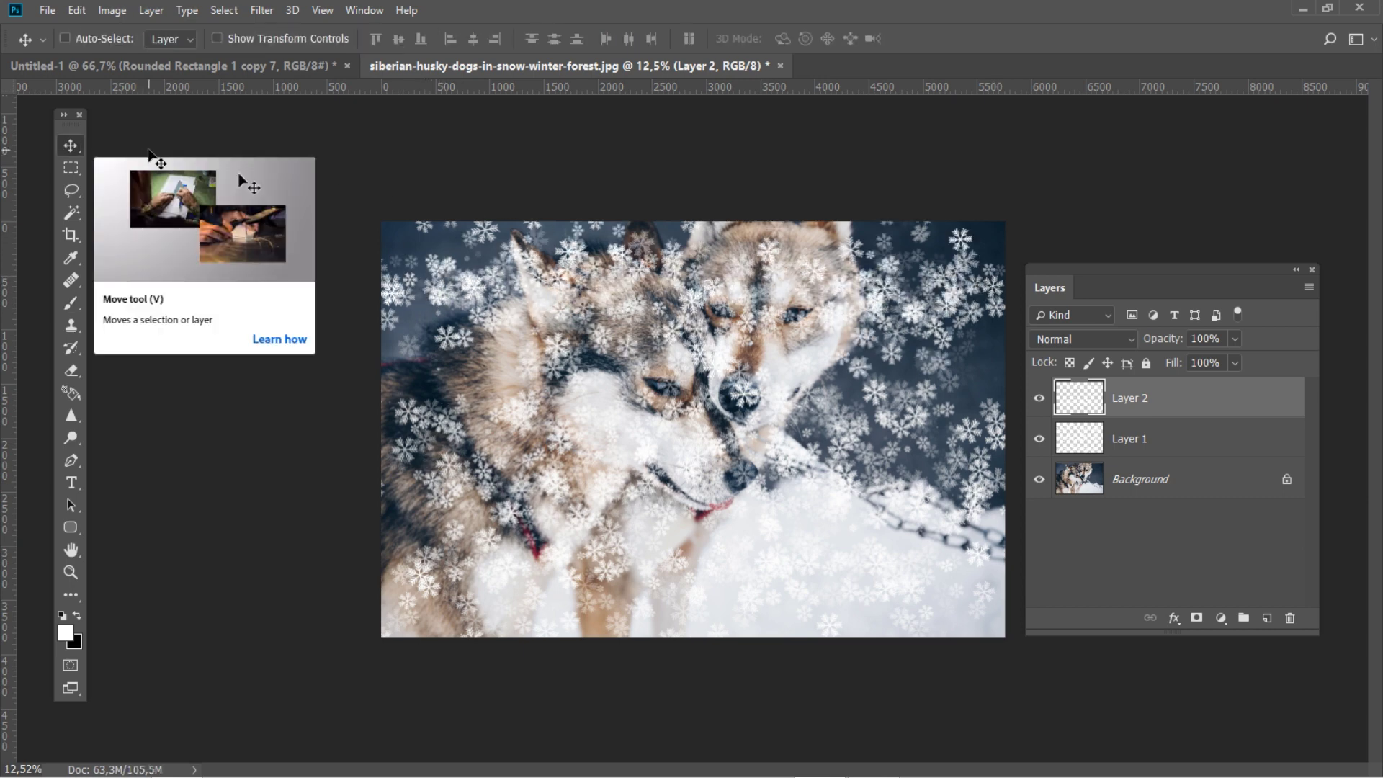
- Apply a Motion Blur of 25 pixels at -90° to the Layer 2 snowflakes
left_click(264, 11)
mouse_move(270, 223)
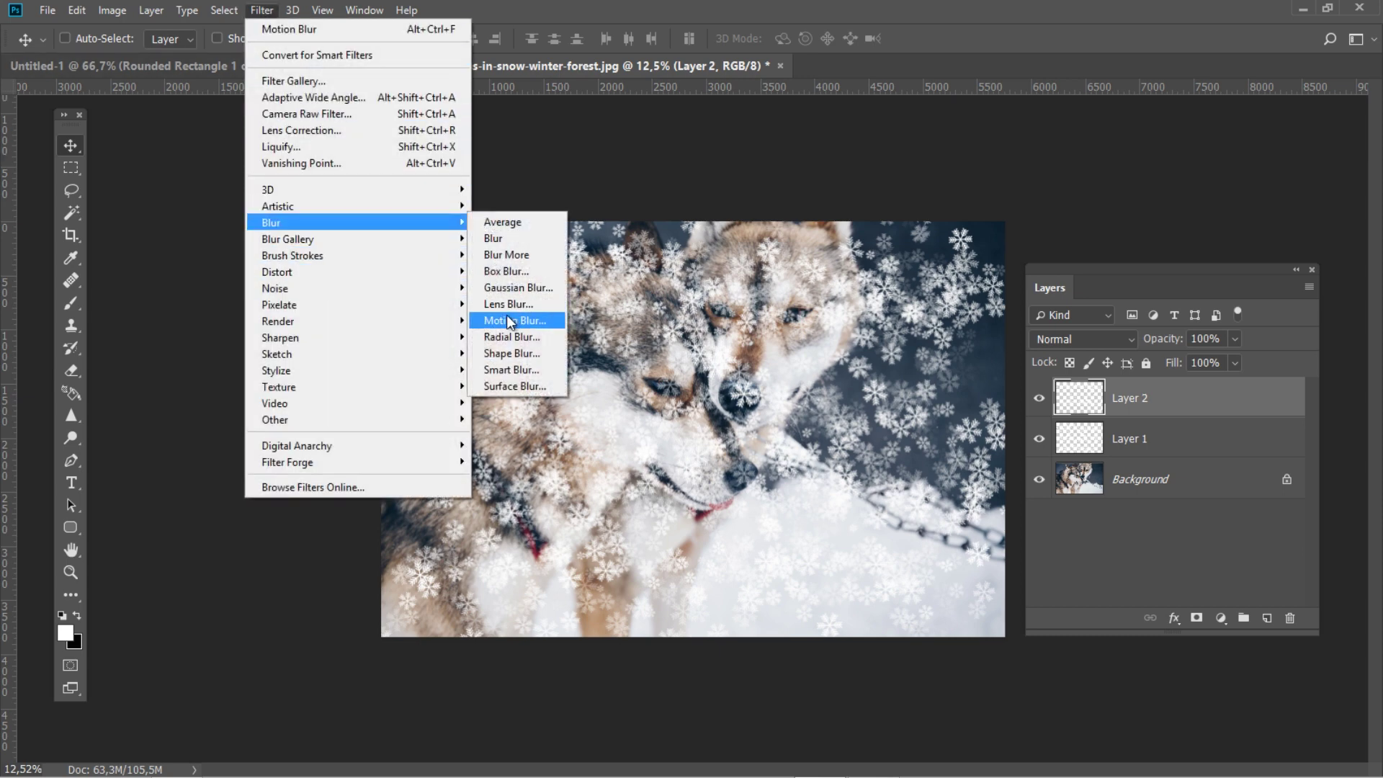
left_click(507, 318)
left_click_drag(270, 189, 299, 174)
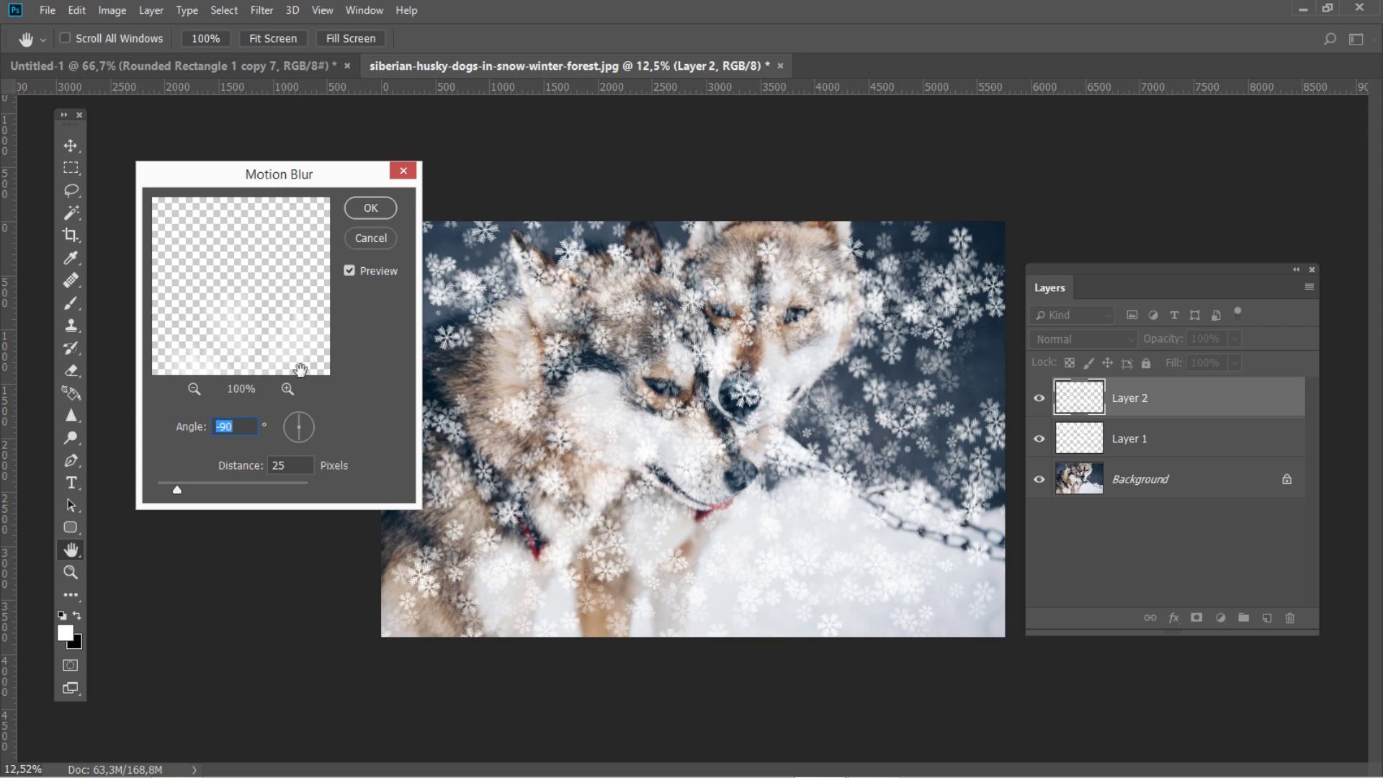
left_click(292, 468)
left_click(370, 206)
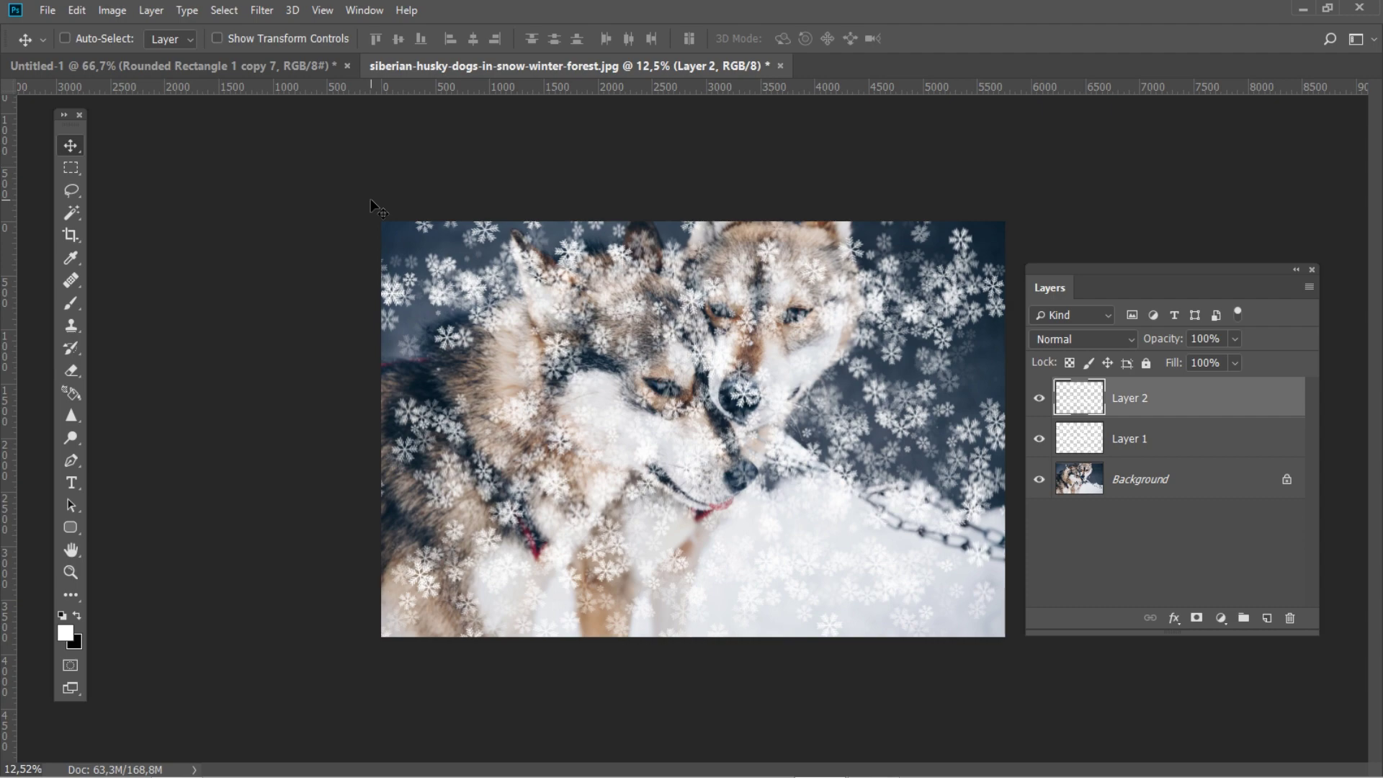